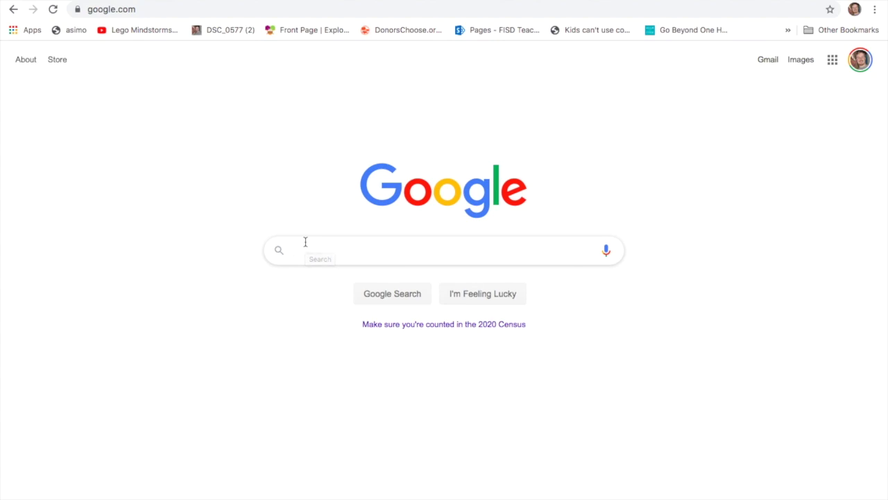
# - Start a Google search by entering 'hhmi virtual lizars' in the search box
pyautogui.click(304, 241)
pyautogui.write('hhm')
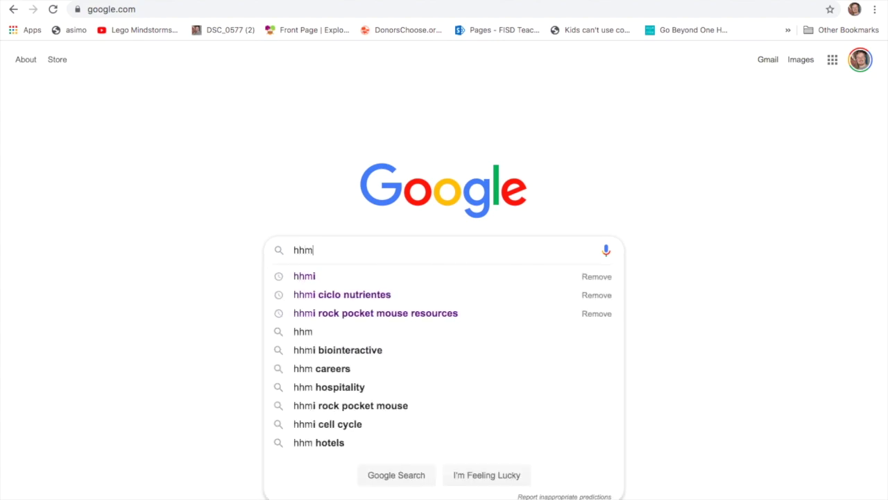
pyautogui.write('i virt')
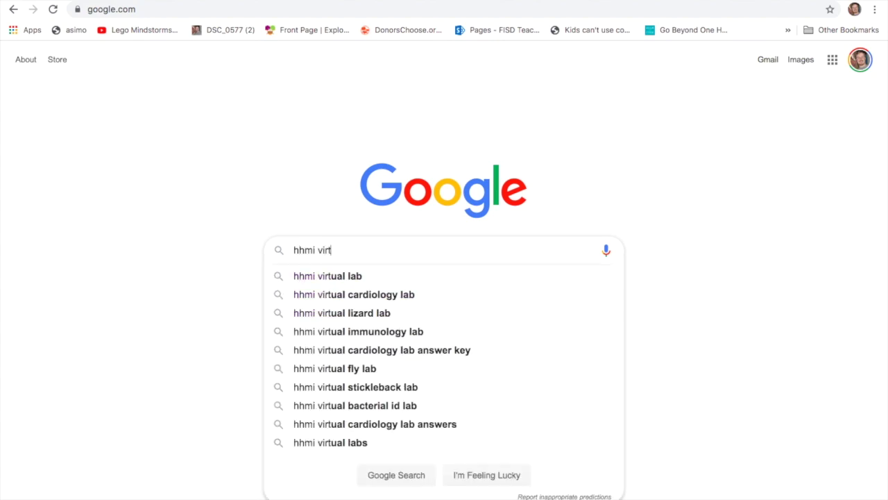
pyautogui.write('ual lizars')
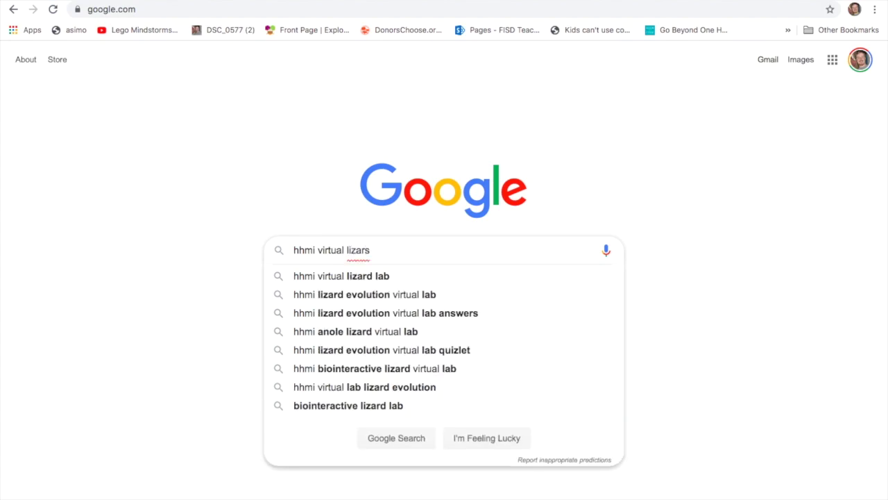
# - Correct the query to 'hhmi virtual lizard lab' and run the search
pyautogui.press('BackSpace')
pyautogui.write('d lan')
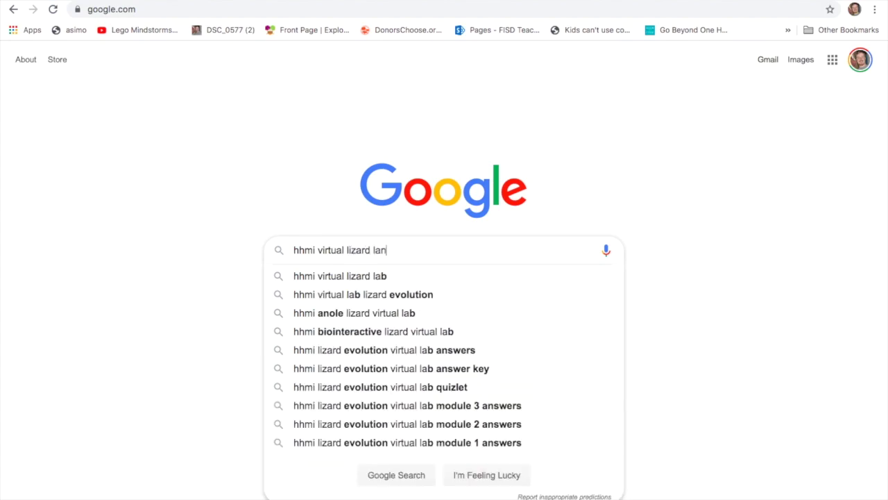
pyautogui.press('BackSpace')
pyautogui.write('b')
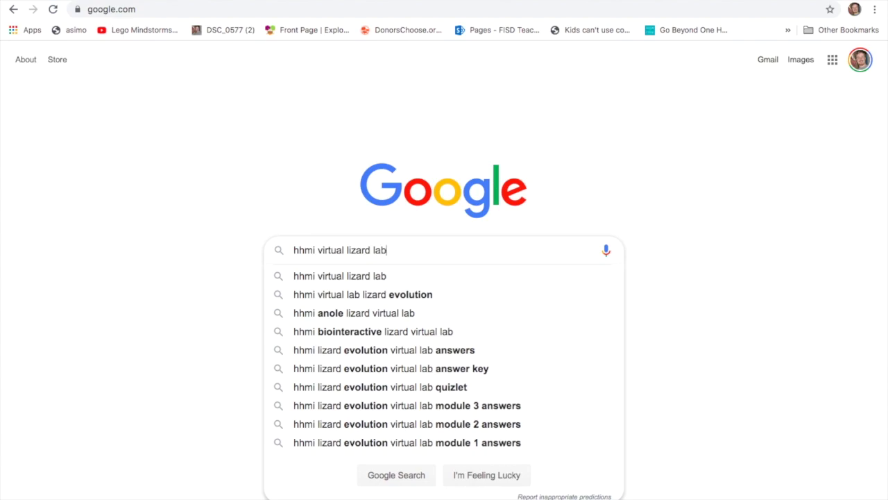
pyautogui.press('Return')
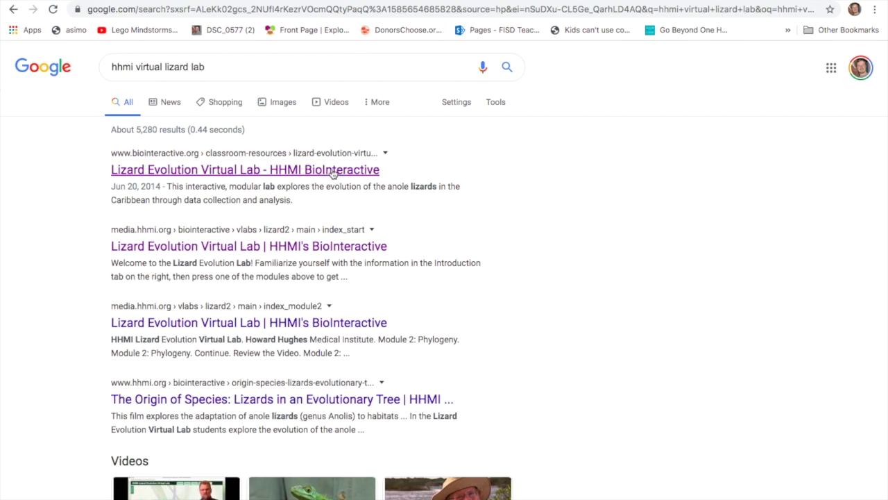
# - Check the BioInteractive result, return to the results, and open the HHMI Lizard Evolution Virtual Lab
pyautogui.click(332, 174)
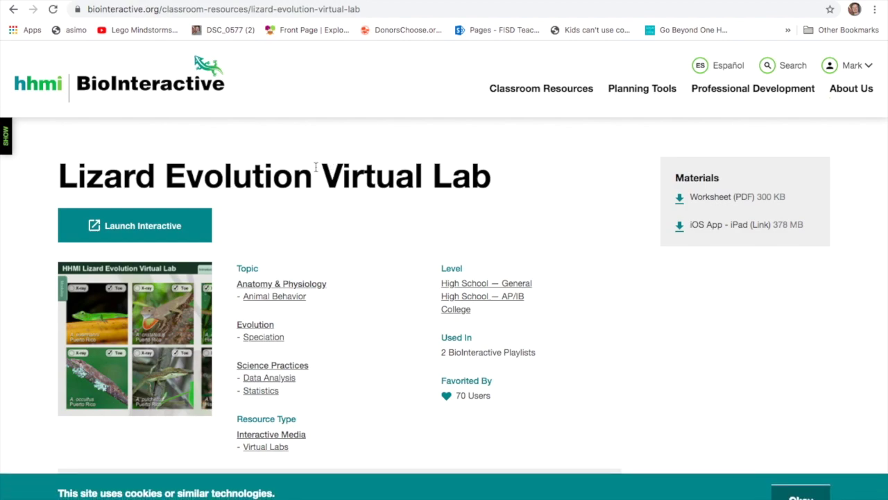
pyautogui.click(12, 12)
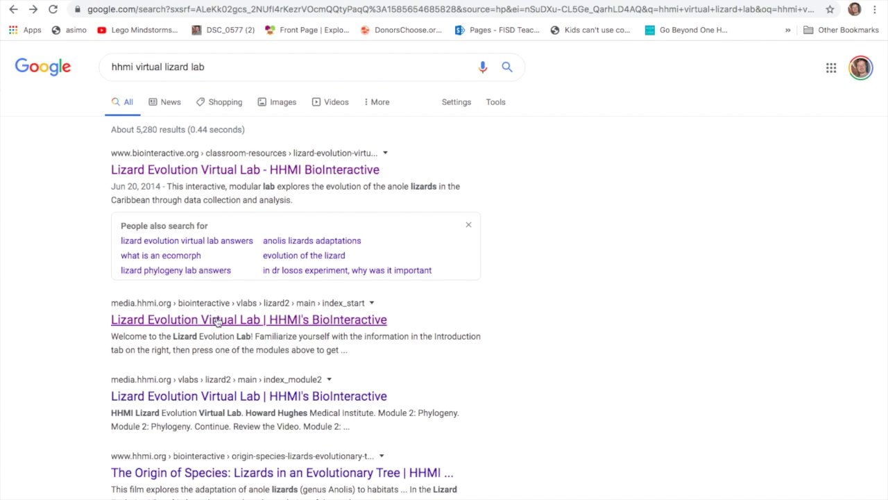
pyautogui.click(216, 317)
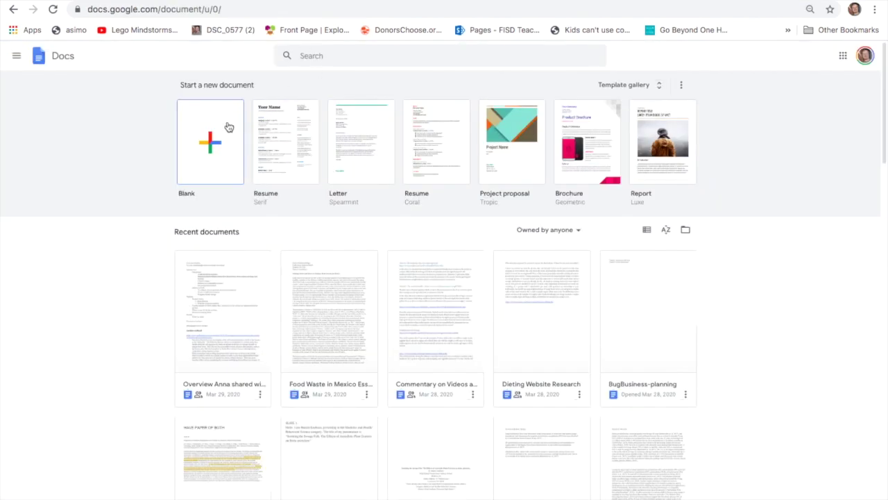
# - Create a new blank Google Docs document
pyautogui.click(216, 130)
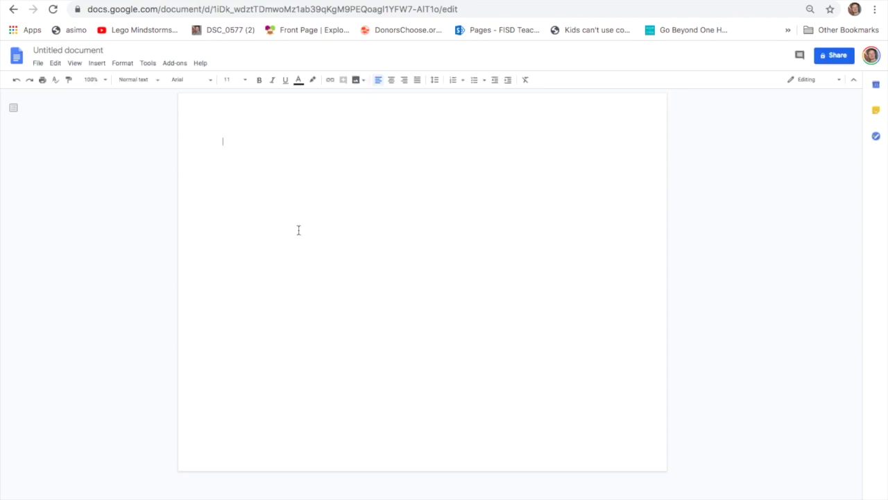
# - Name the new document 'Lizard Lab' when sharing it
pyautogui.click(835, 56)
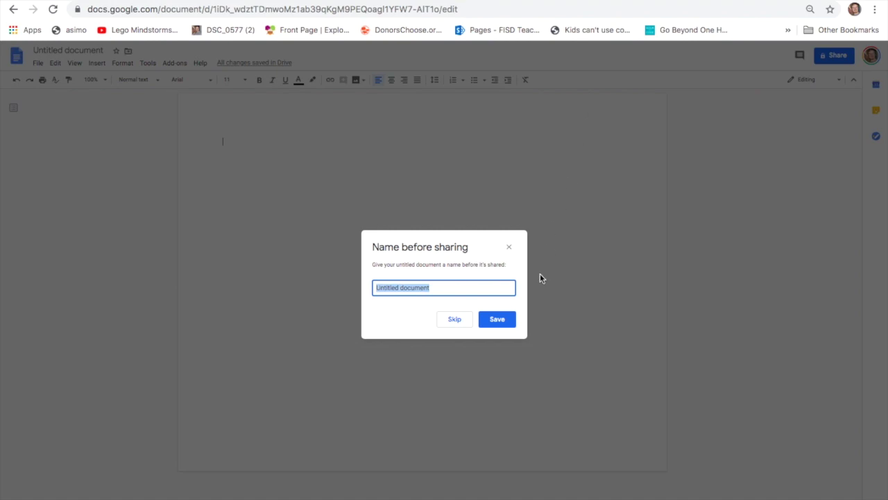
pyautogui.write('Liza')
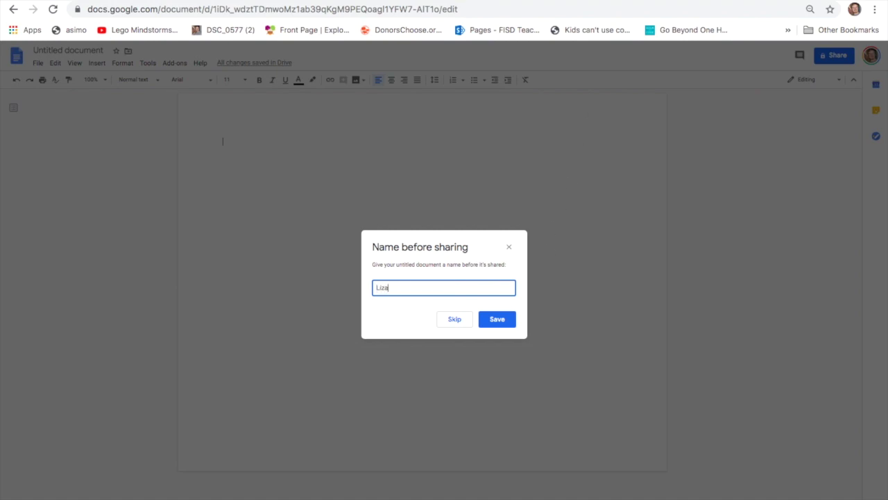
pyautogui.write('rd Lab')
pyautogui.click(499, 321)
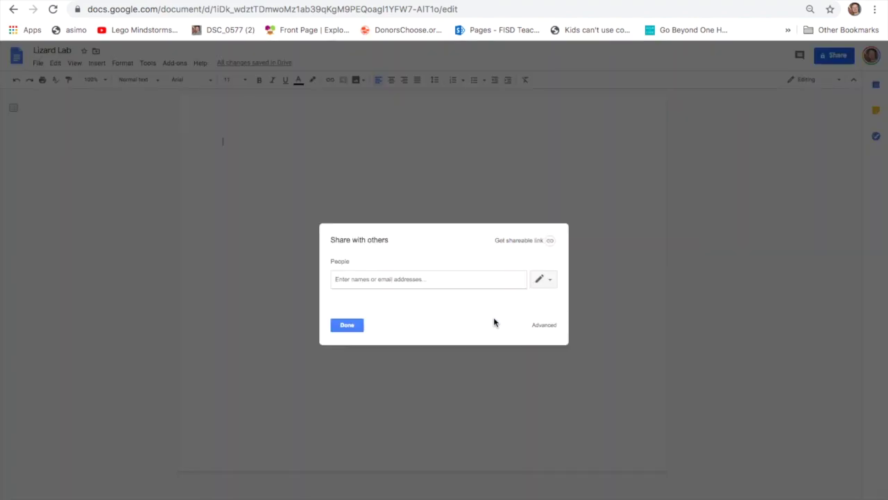
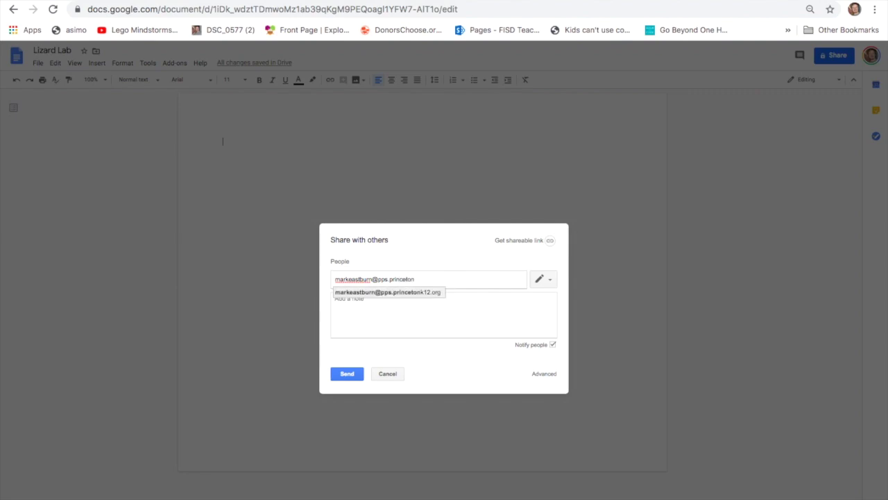
# - Share the document with the school e-mail address, correcting its domain, and send the invitation
pyautogui.click(347, 374)
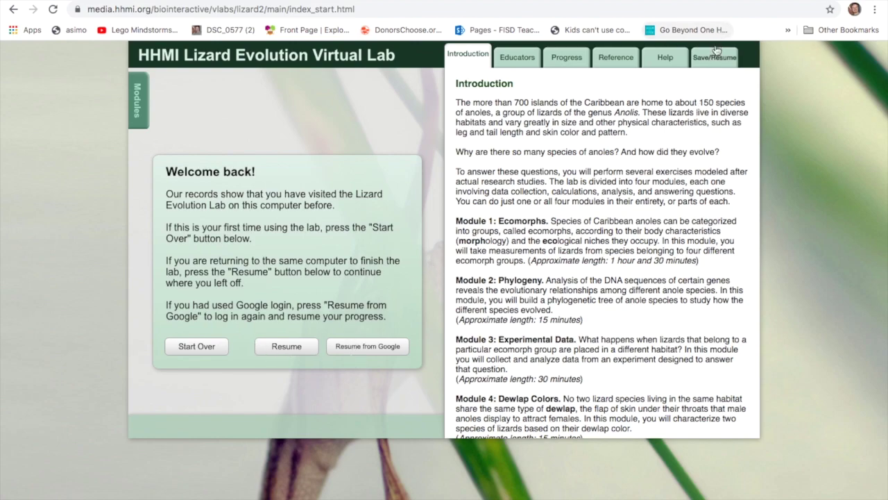
# - Delete saved lab progress and sign in with the school Google account under Save/Resume
pyautogui.click(188, 347)
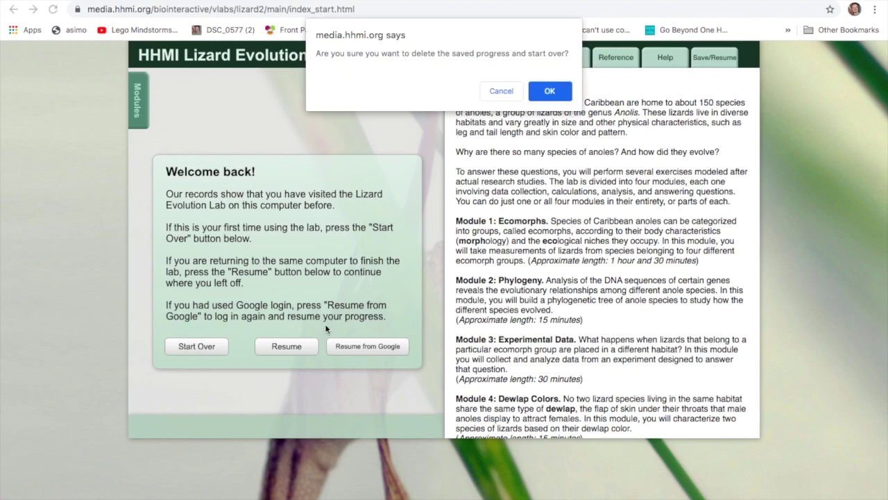
pyautogui.click(543, 98)
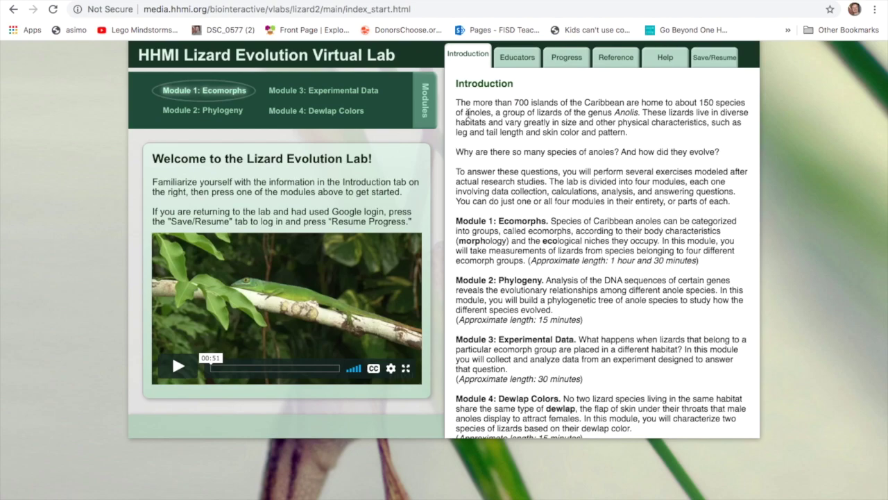
pyautogui.click(706, 68)
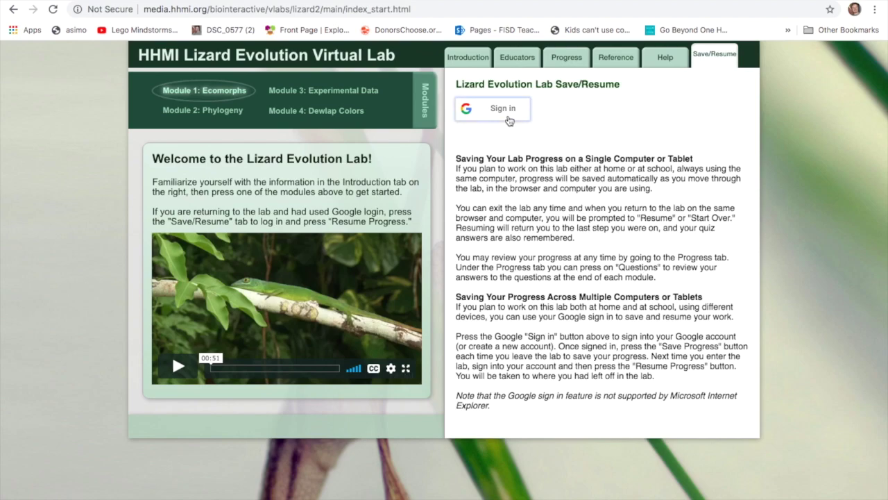
pyautogui.click(512, 113)
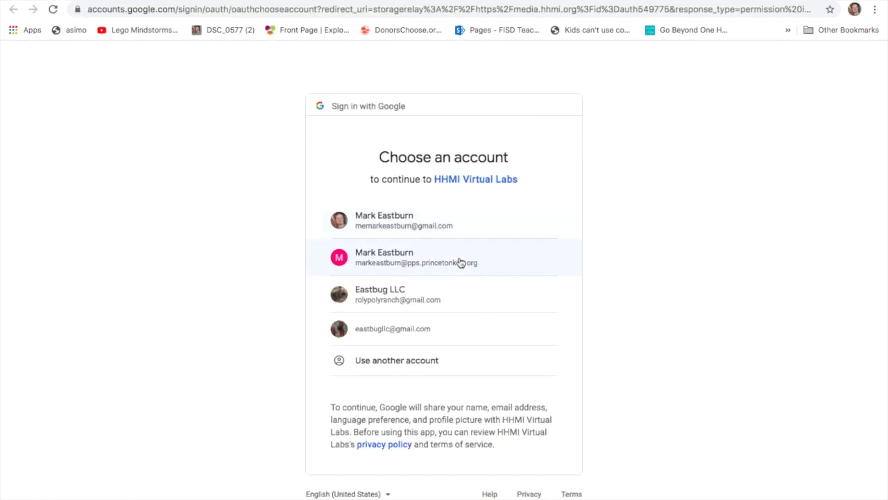
pyautogui.click(460, 262)
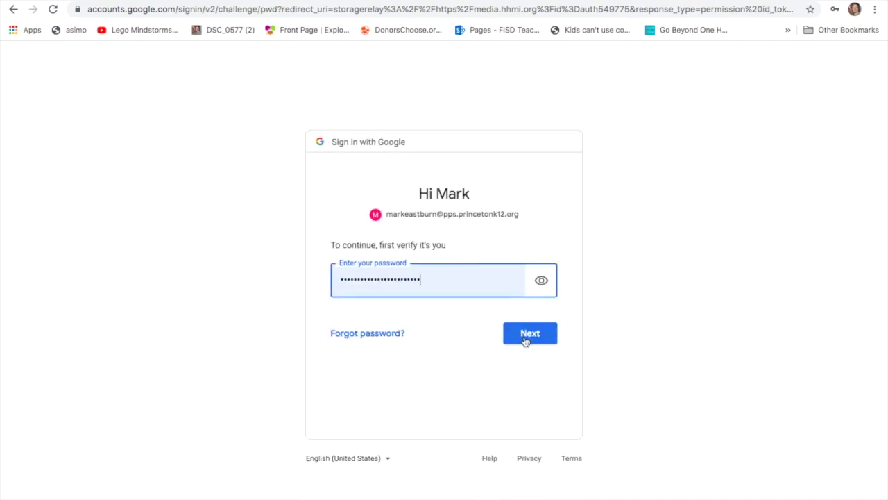
pyautogui.click(528, 335)
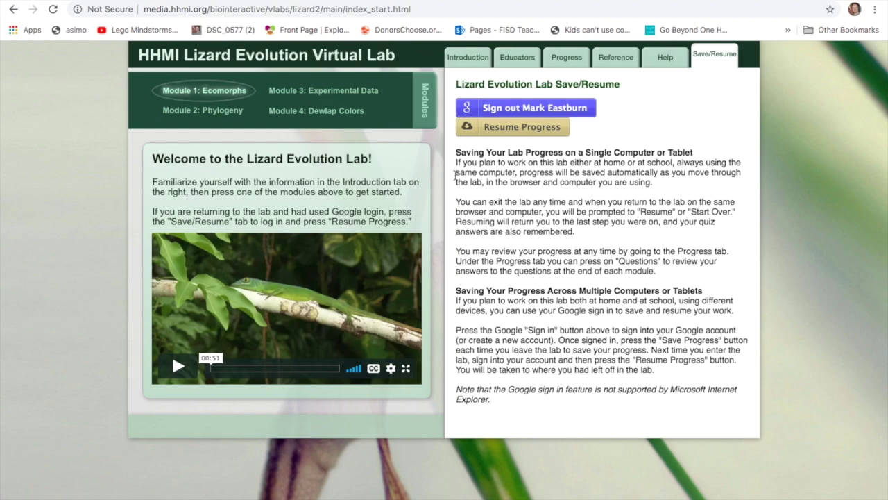
# - Enter Module 1: Ecomorphs, continue to the eight-lizard grid, and open the Tutorials
pyautogui.click(464, 59)
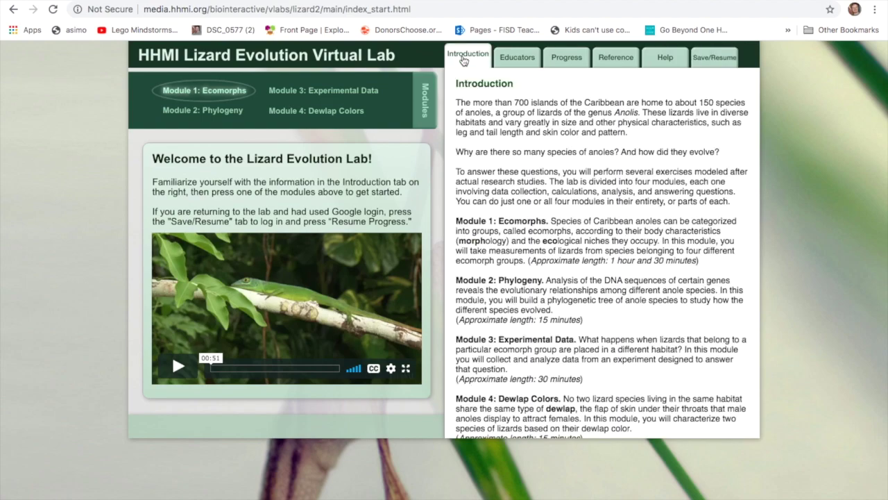
pyautogui.scroll(-2, 525, 211)
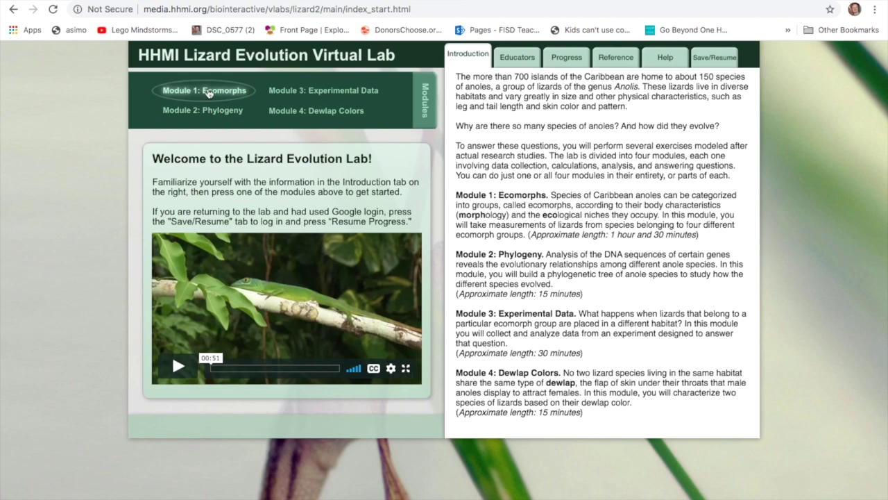
pyautogui.click(207, 92)
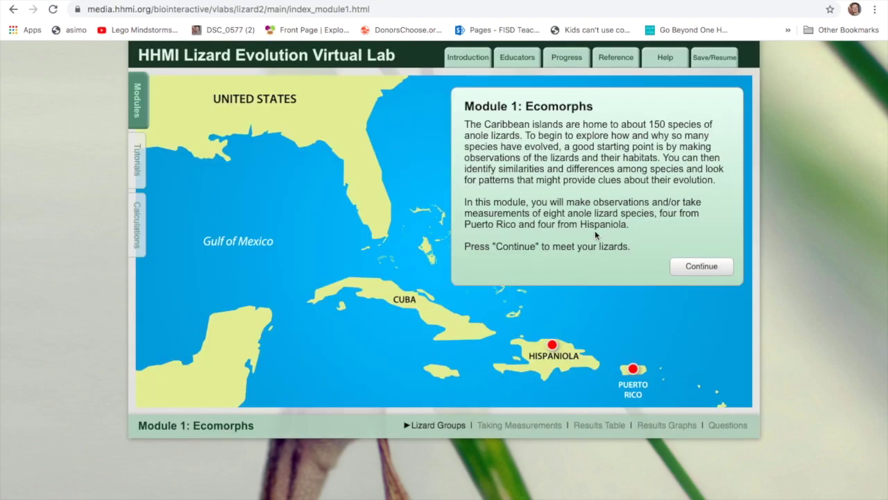
pyautogui.click(698, 267)
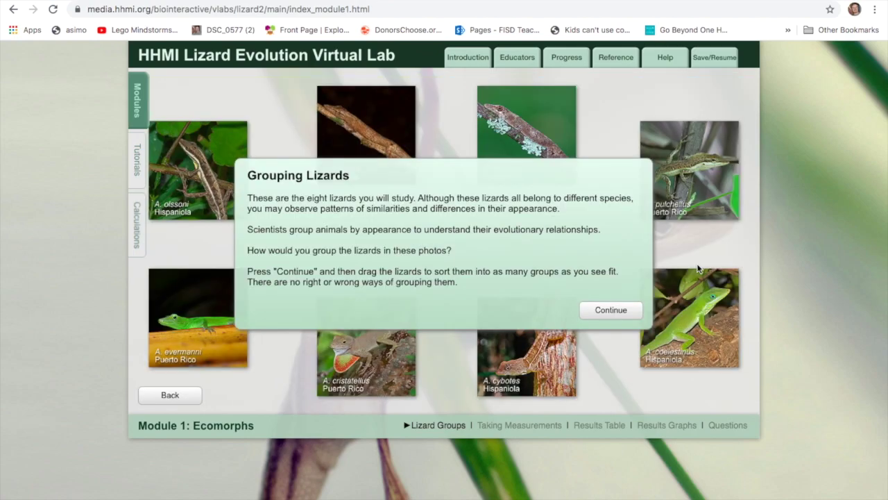
pyautogui.click(598, 309)
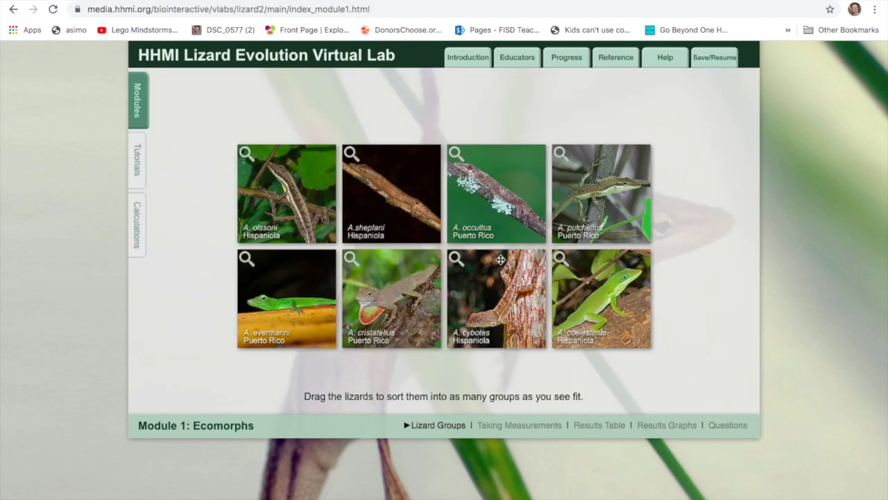
pyautogui.click(142, 170)
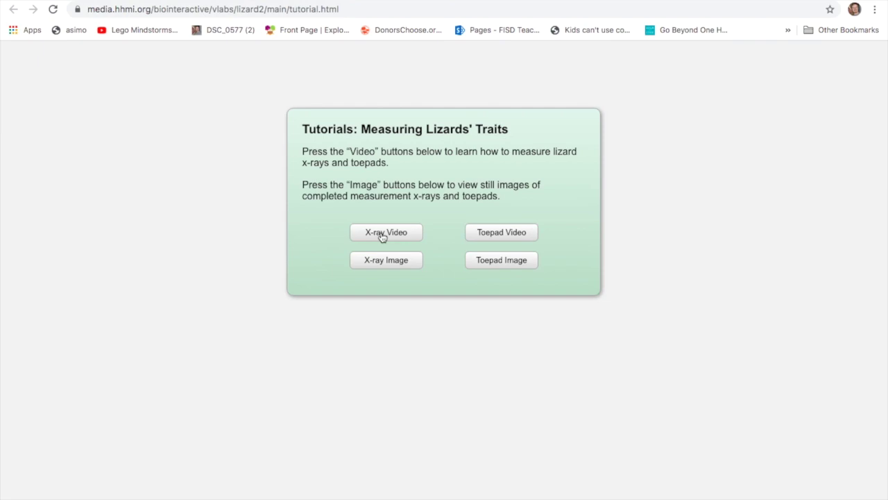
# - Play the X-ray measuring tutorial video with volume raised, then return to the tutorial menu
pyautogui.click(389, 259)
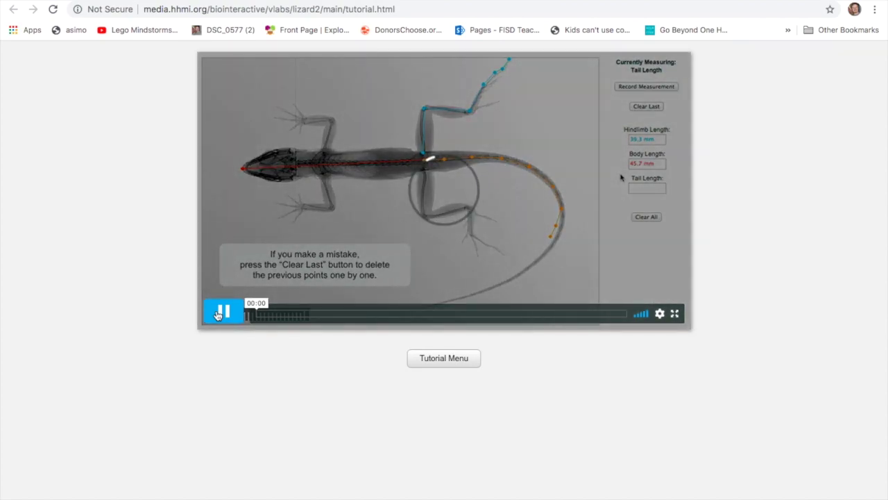
pyautogui.press('XF86AudioRaiseVolume')
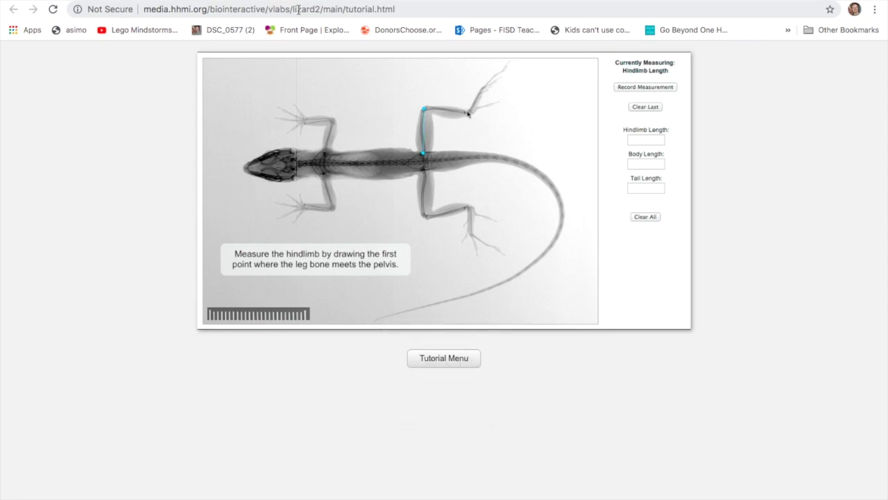
pyautogui.click(444, 361)
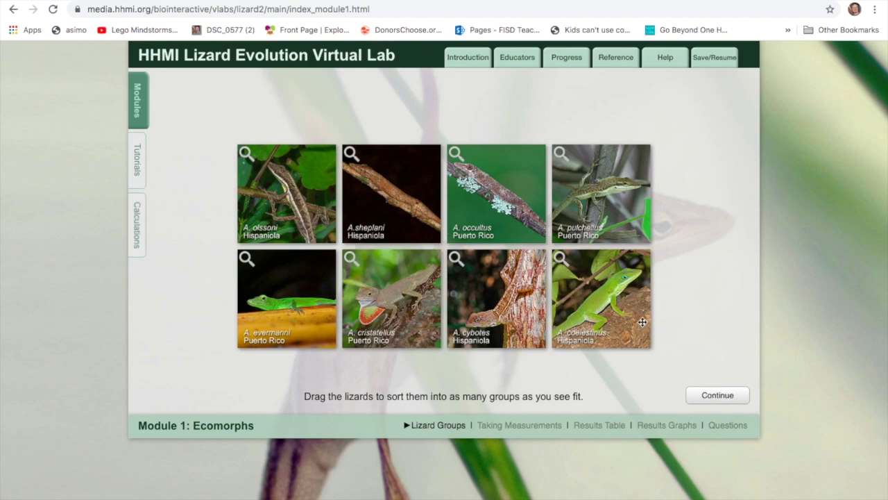
# - Move past group labelling to the Measuring Lizards' Traits introduction, then switch to the Lizard Lab doc
pyautogui.click(697, 395)
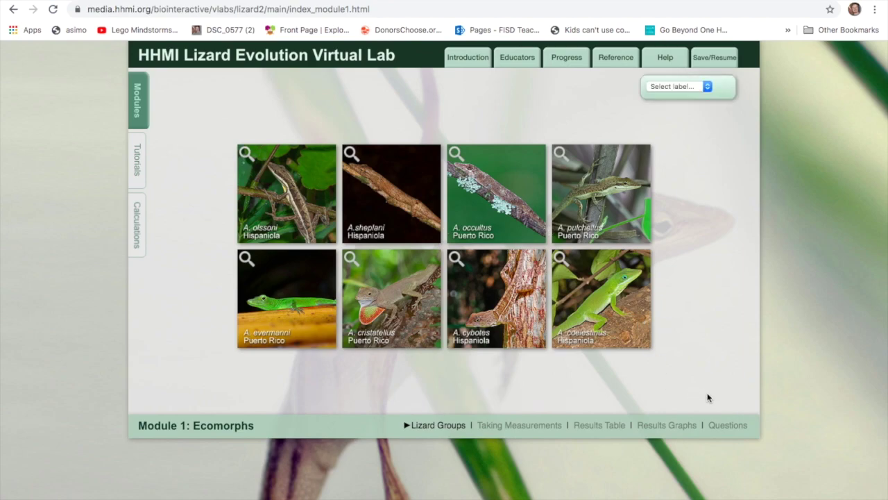
pyautogui.click(682, 84)
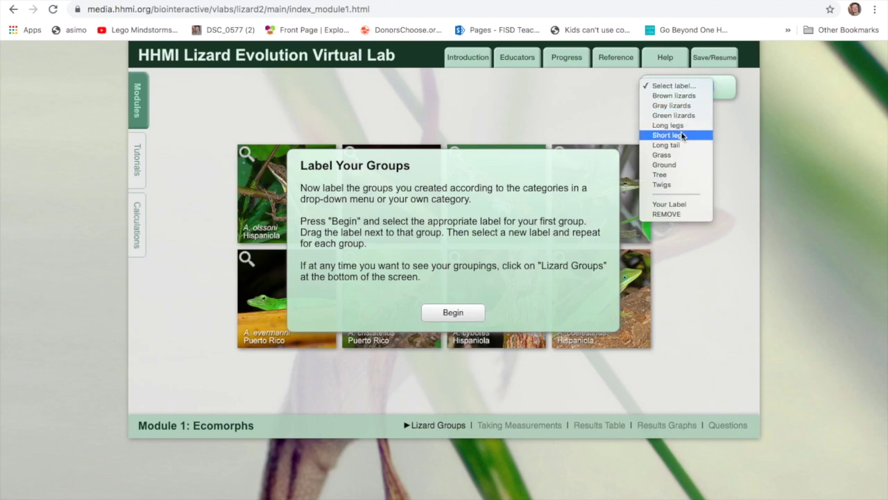
pyautogui.click(438, 313)
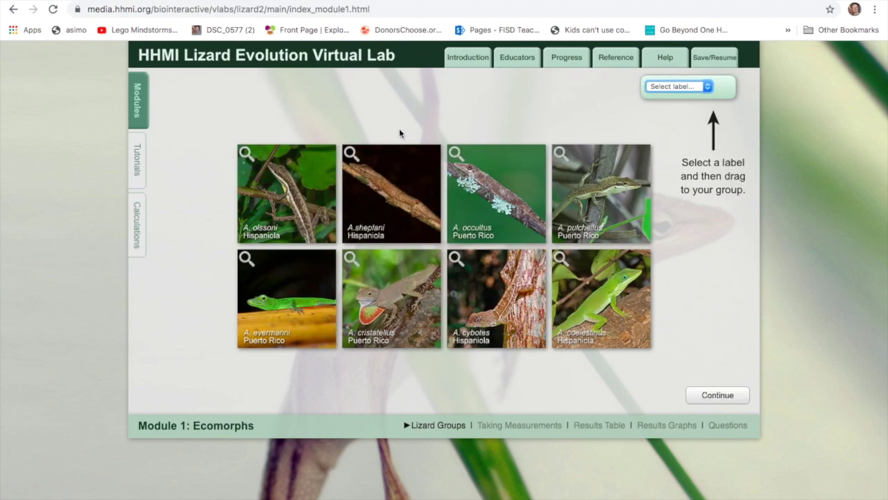
pyautogui.click(151, 112)
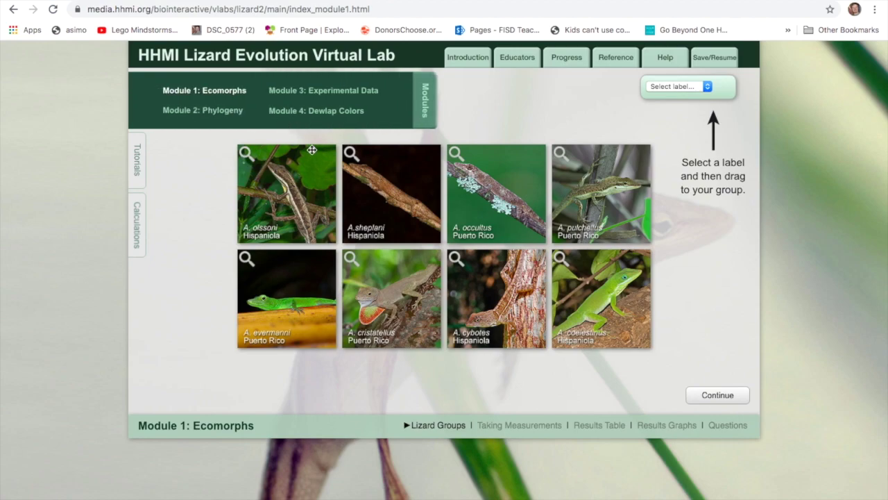
pyautogui.click(704, 393)
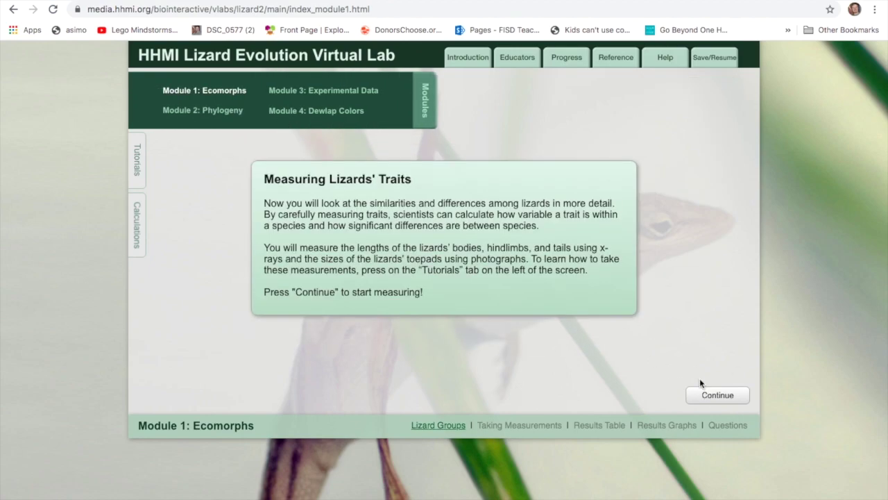
pyautogui.click(426, 101)
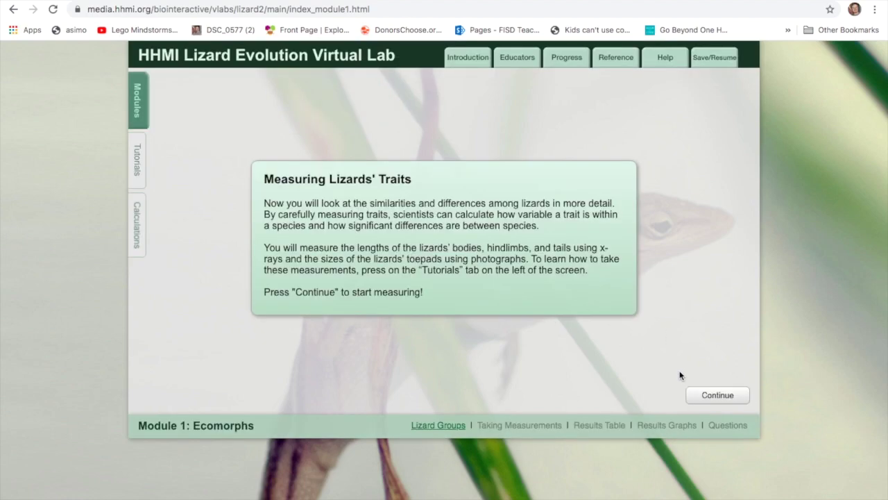
pyautogui.click(242, 1)
# - Begin the Taking Measurements step and open the A. occultus x-ray
pyautogui.click(718, 394)
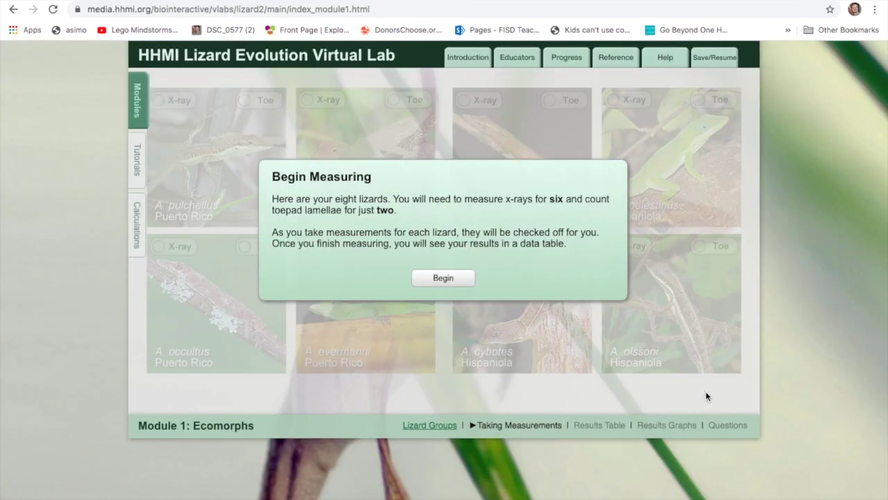
pyautogui.click(449, 277)
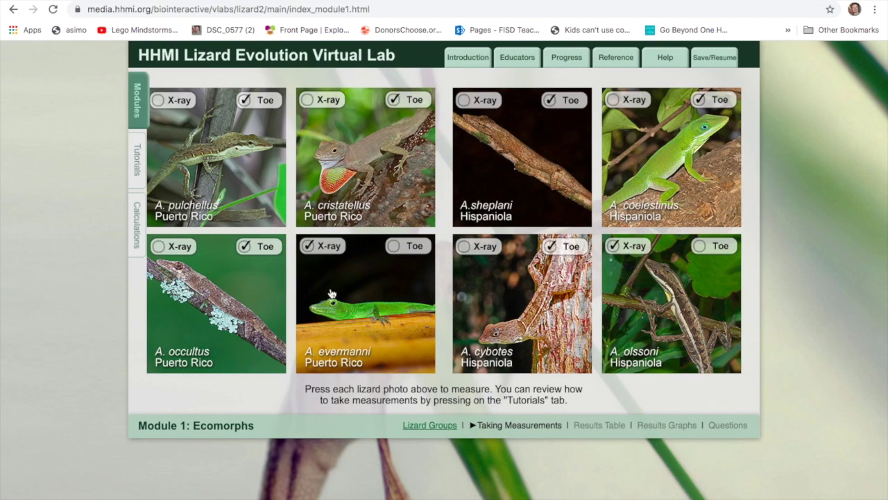
pyautogui.click(246, 276)
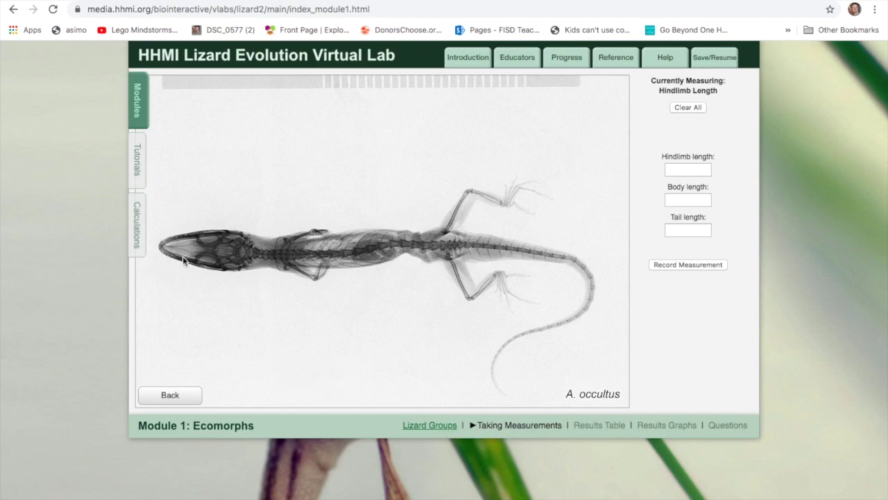
# - Measure the A. occultus hindlimb hip to foot, record 10.4 mm, and start the body measurement at the snout
pyautogui.click(675, 169)
pyautogui.click(442, 231)
pyautogui.click(504, 202)
pyautogui.click(671, 167)
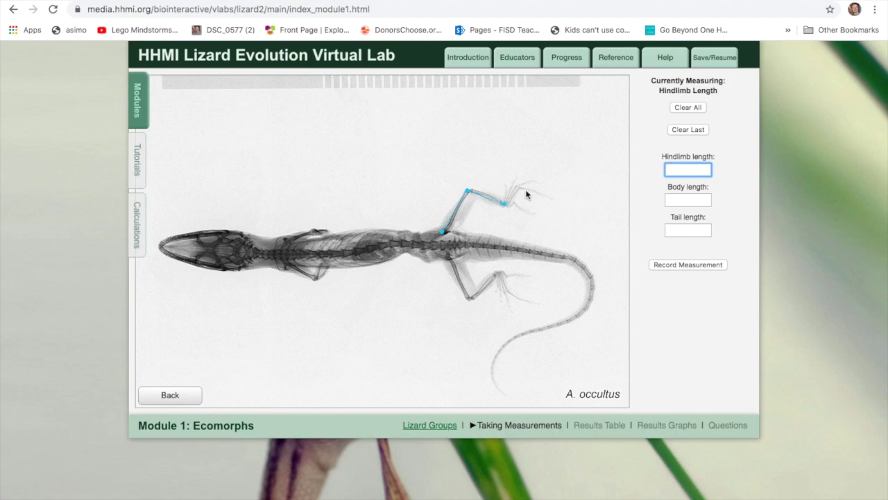
pyautogui.click(684, 265)
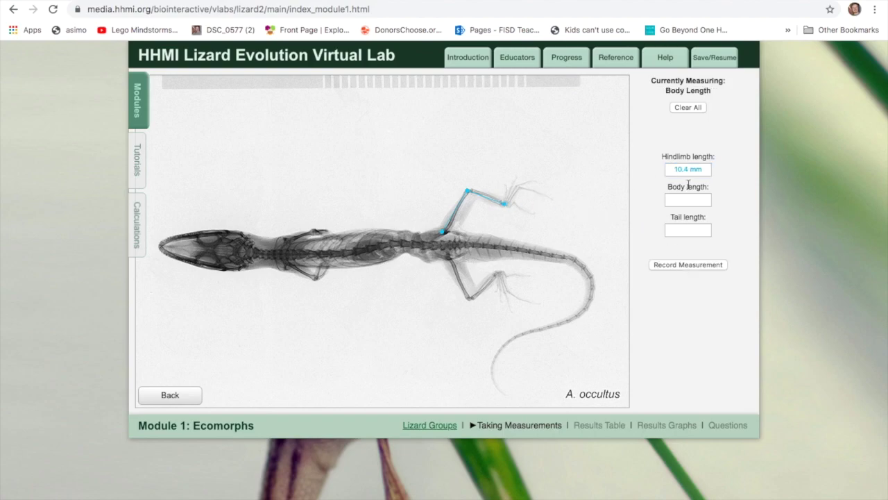
pyautogui.click(159, 247)
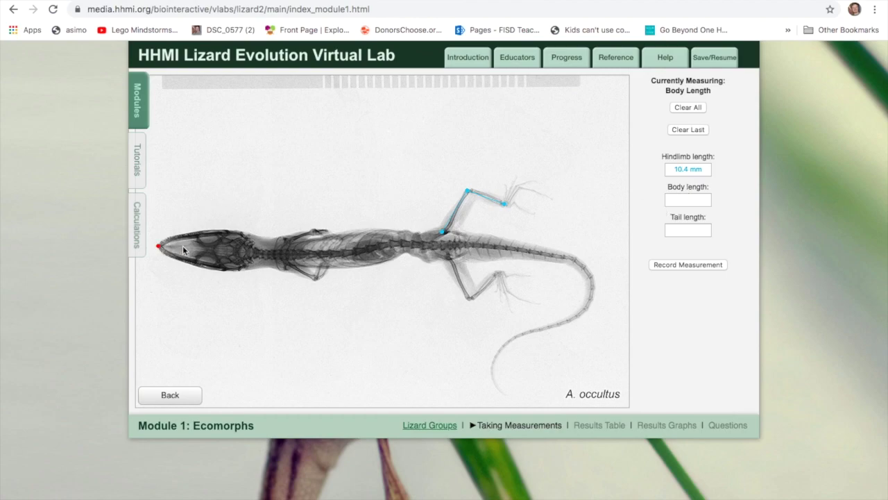
# - Trace the A. occultus body line along the spine to the hip and record 34.0 mm
pyautogui.click(255, 255)
pyautogui.click(294, 257)
pyautogui.click(319, 257)
pyautogui.click(345, 253)
pyautogui.click(367, 250)
pyautogui.click(381, 248)
pyautogui.click(397, 246)
pyautogui.click(414, 247)
pyautogui.click(443, 245)
pyautogui.click(693, 265)
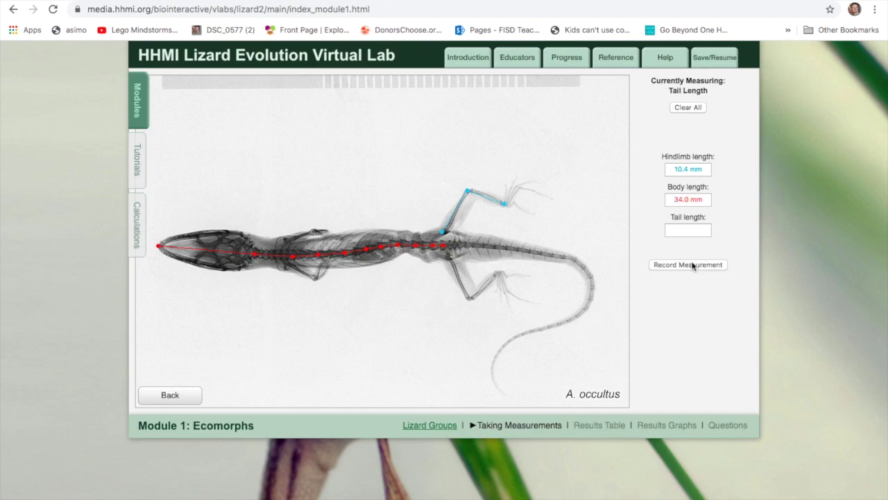
# - Trace the A. occultus tail from the hip along its base to the bend
pyautogui.click(444, 246)
pyautogui.click(460, 245)
pyautogui.click(489, 245)
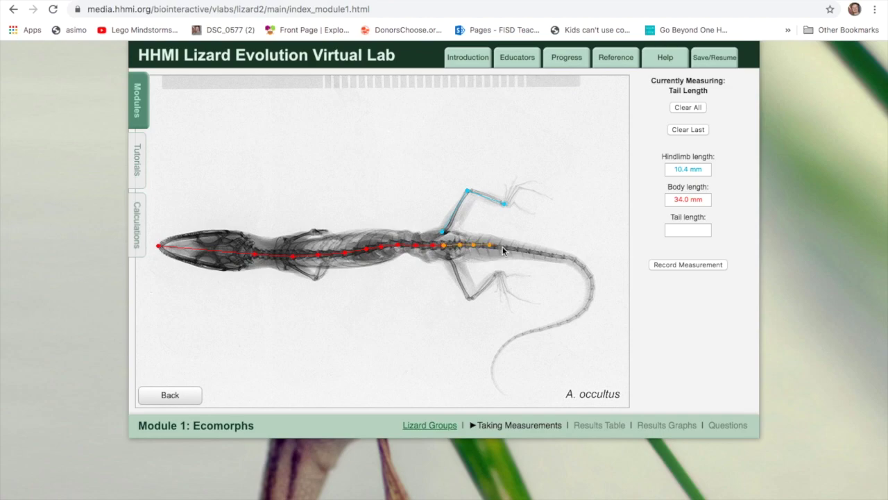
pyautogui.click(504, 245)
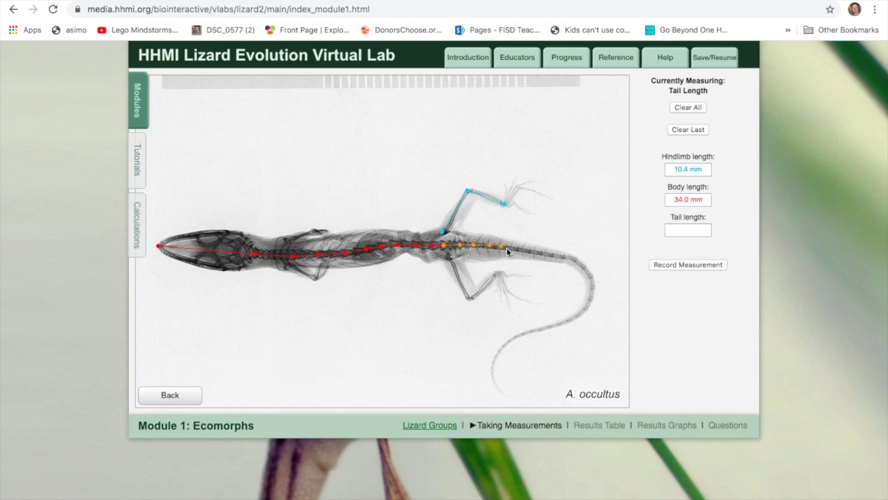
pyautogui.click(558, 258)
pyautogui.click(565, 257)
pyautogui.click(587, 280)
# - Continue the tail line down the curve to the tip, record 39.5 mm, and save
pyautogui.click(581, 311)
pyautogui.click(575, 315)
pyautogui.click(564, 320)
pyautogui.click(554, 323)
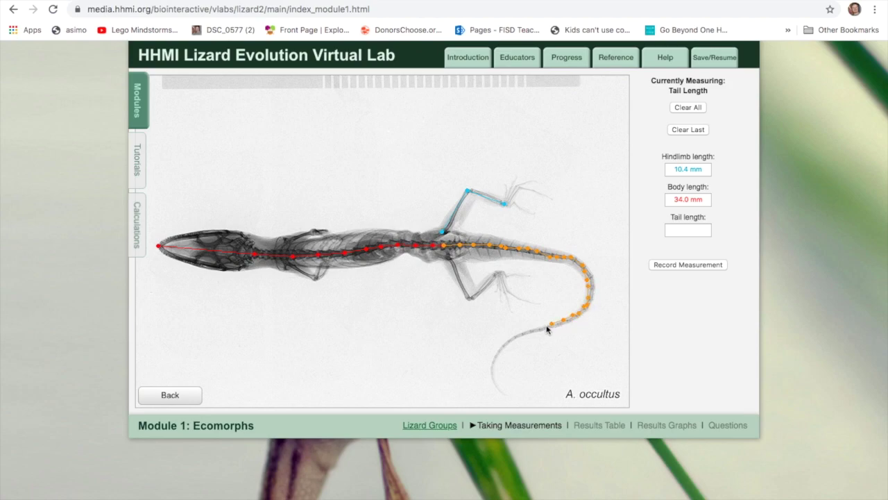
pyautogui.click(502, 343)
pyautogui.click(497, 352)
pyautogui.click(493, 360)
pyautogui.click(496, 384)
pyautogui.click(503, 388)
pyautogui.click(670, 265)
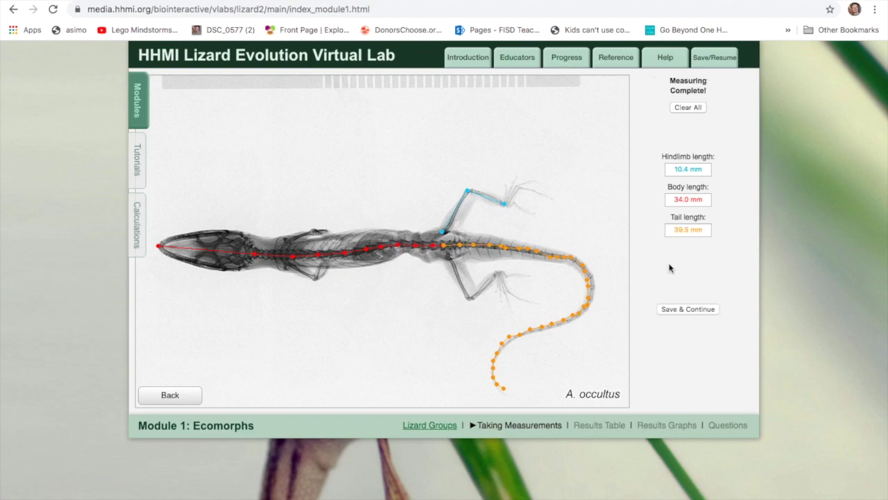
pyautogui.click(679, 310)
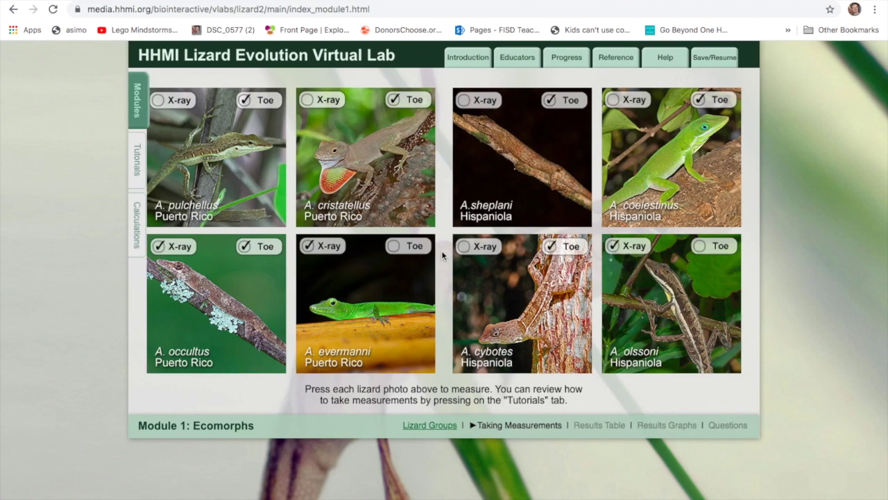
# - Return to the lizard grid, reopen the A. occultus saved measurements, and show the Lizard Lab doc
pyautogui.click(14, 9)
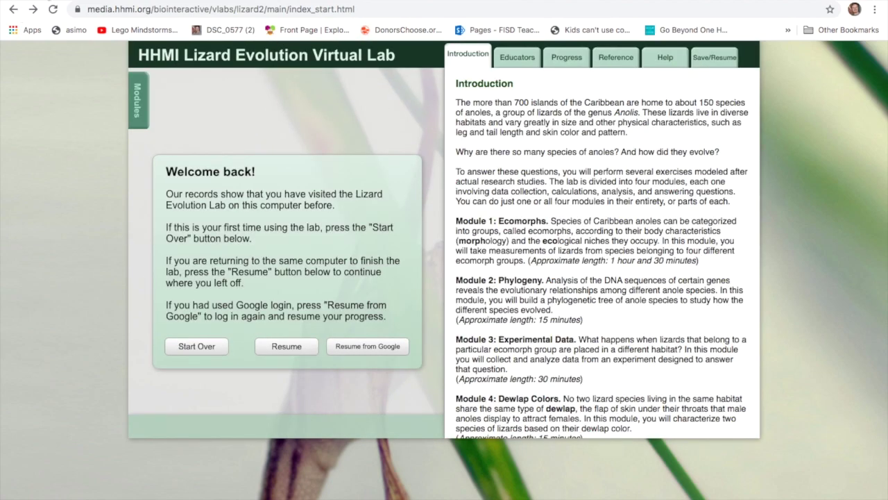
pyautogui.click(33, 9)
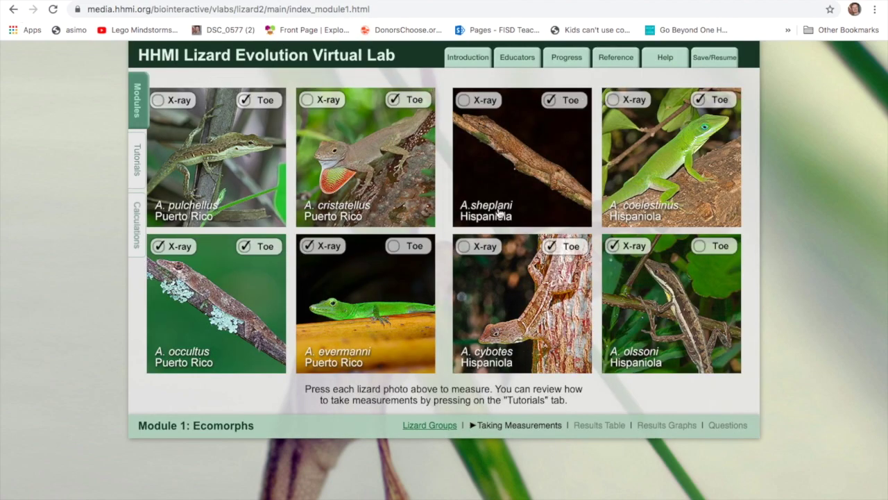
pyautogui.click(365, 301)
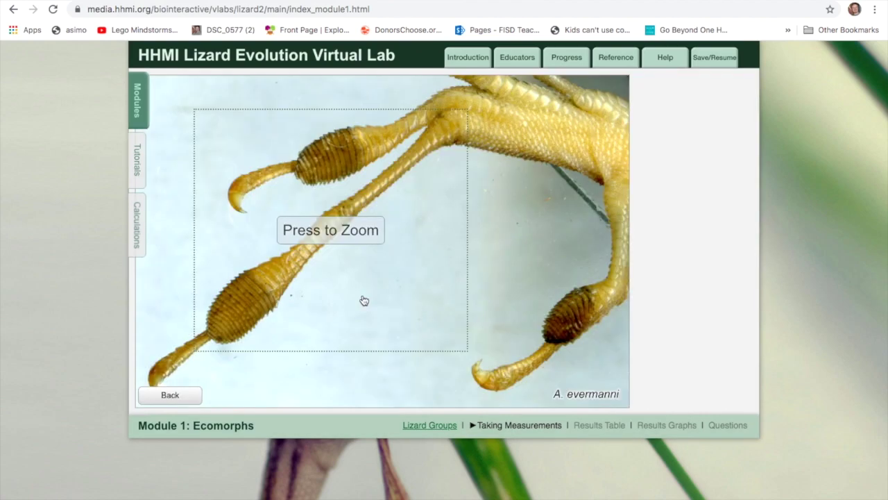
pyautogui.click(13, 9)
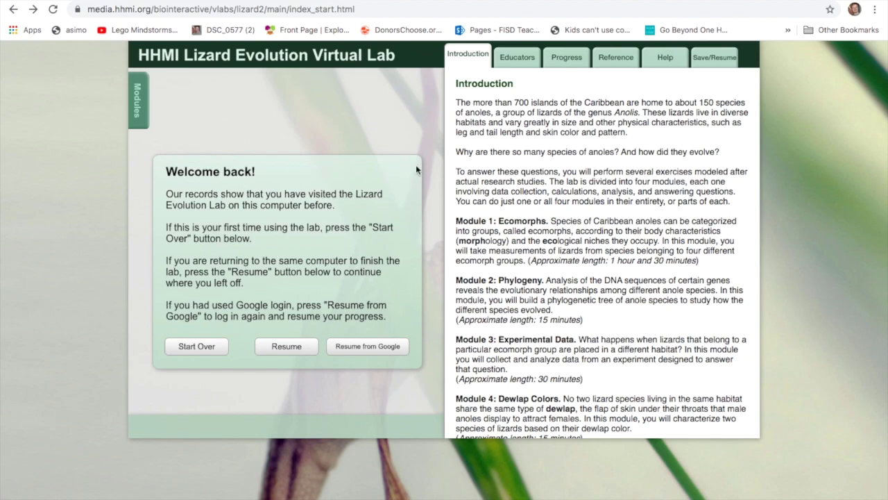
pyautogui.click(33, 9)
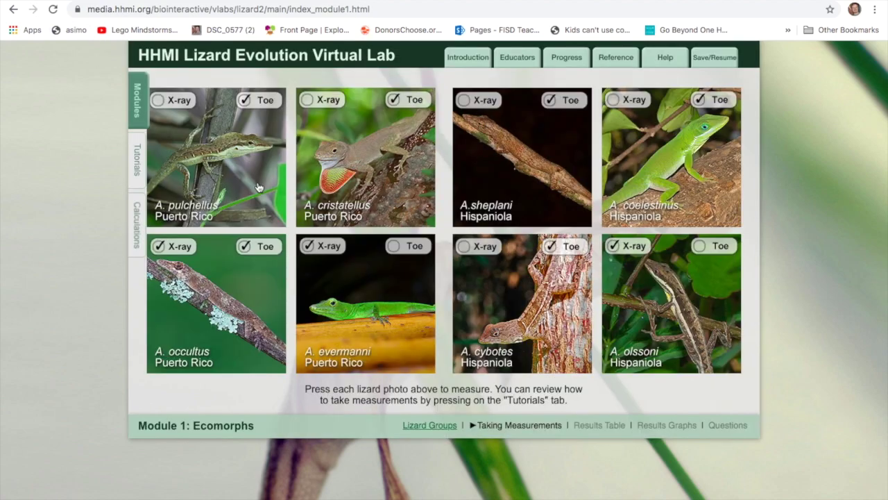
pyautogui.click(229, 322)
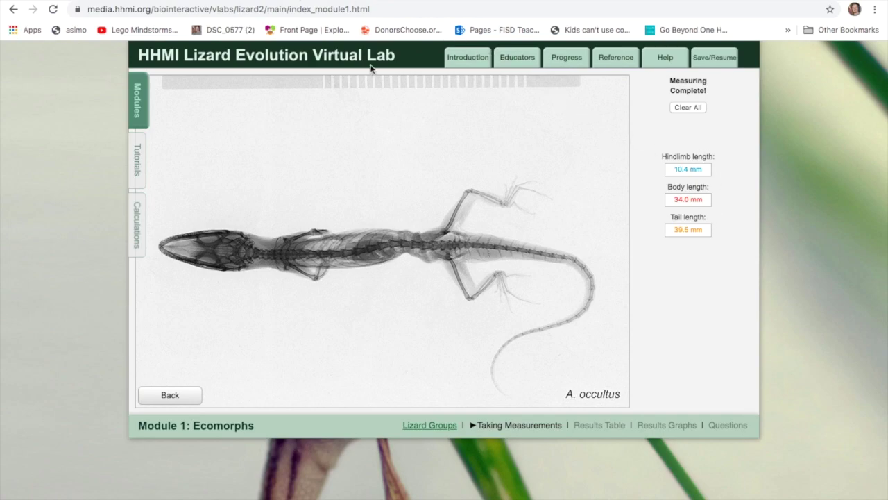
pyautogui.click(271, 2)
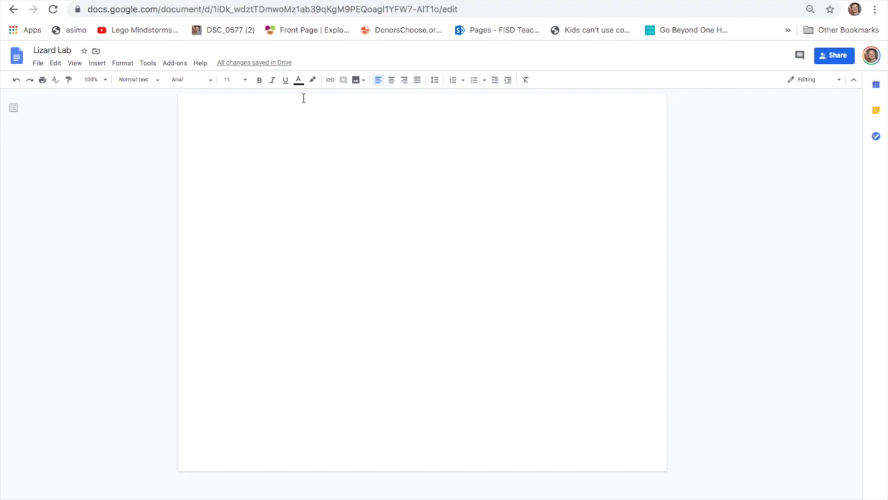
# - Type 'HL: 10.4 mm' in the Lizard Lab doc, checking the value in the lab
pyautogui.click(119, 1)
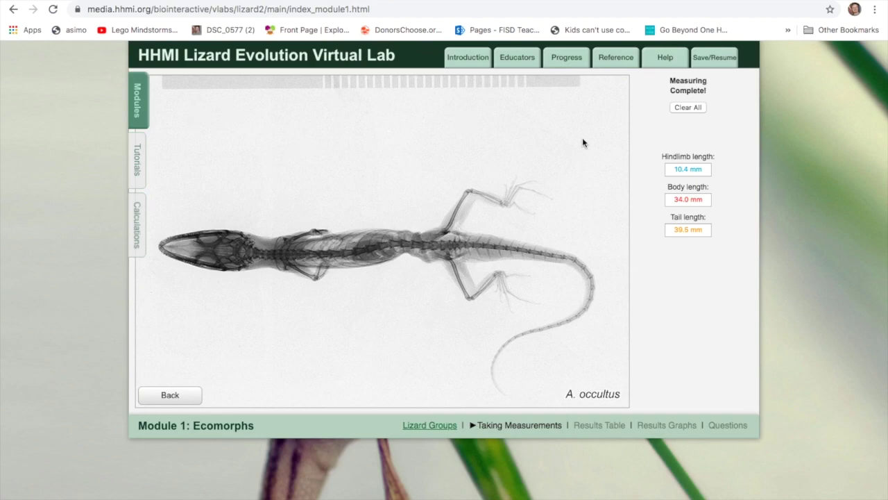
pyautogui.click(272, 2)
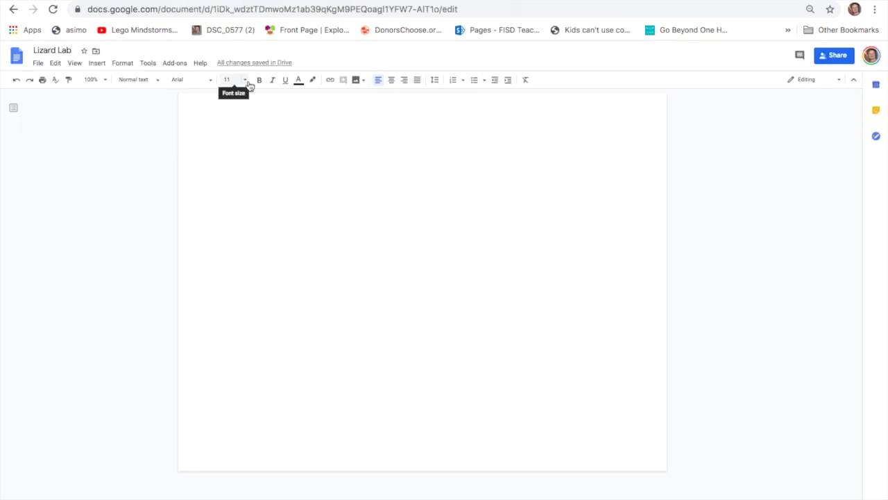
pyautogui.write('HL:')
pyautogui.hotkey('ctrl', 'Tab')
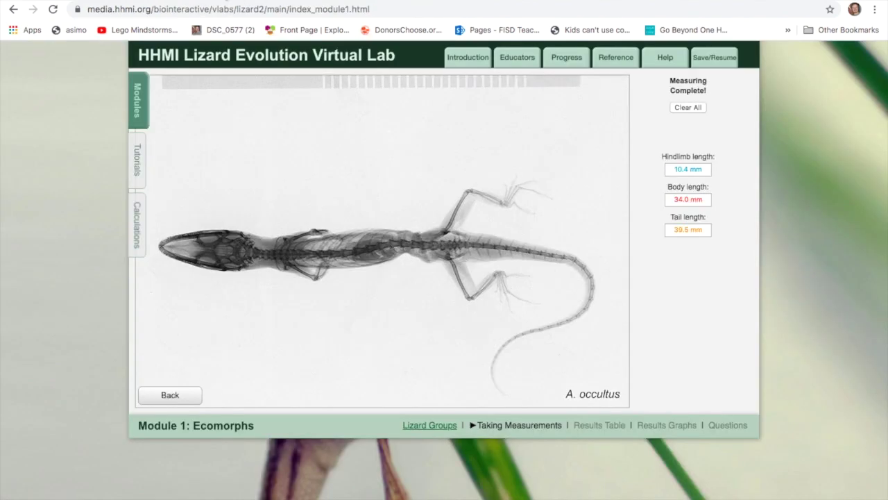
pyautogui.hotkey('ctrl', 'shift', 'Tab')
pyautogui.write('10.')
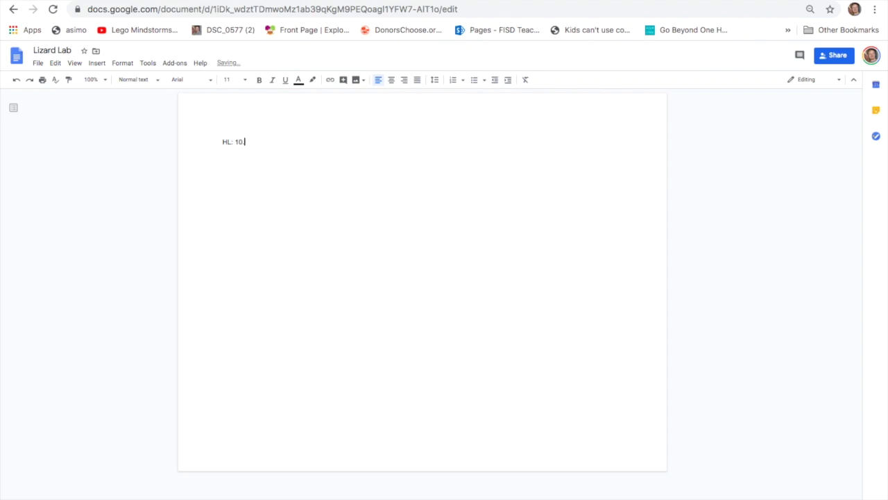
pyautogui.write('4 mm')
pyautogui.press('Return')
# - Add 'BL: 34.0 mm' on the next line after checking the lab's body length
pyautogui.write('BL:')
pyautogui.click(113, 2)
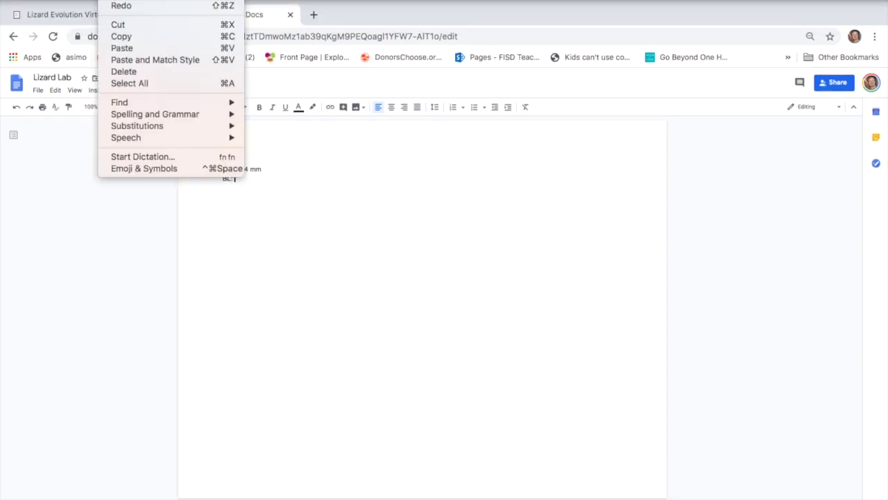
pyautogui.click(346, 15)
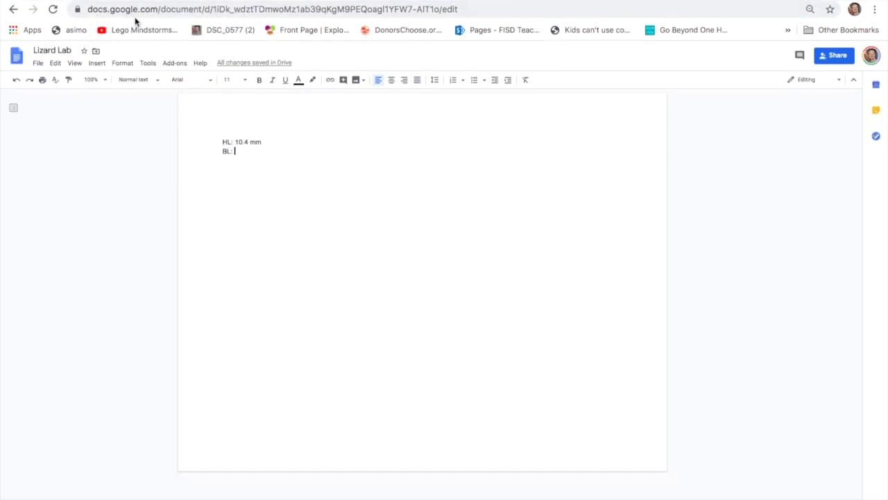
pyautogui.hotkey('ctrl', 'shift', 'Tab')
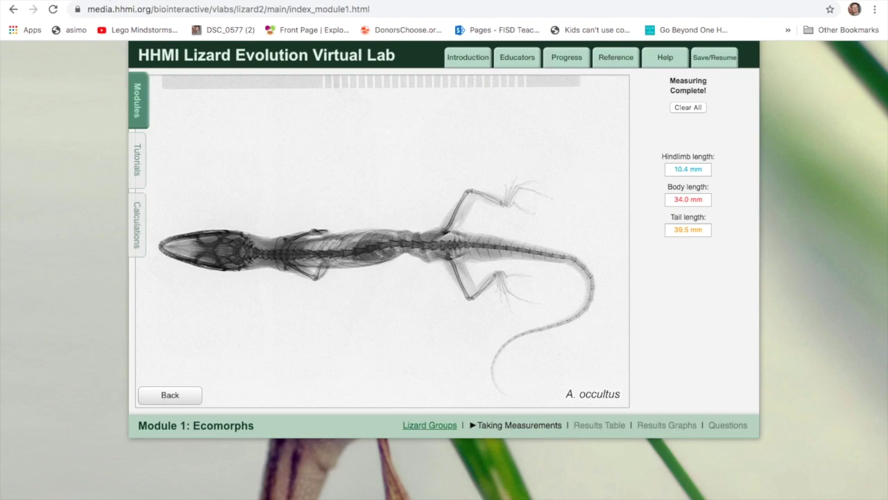
pyautogui.hotkey('ctrl', 'Tab')
pyautogui.write('34')
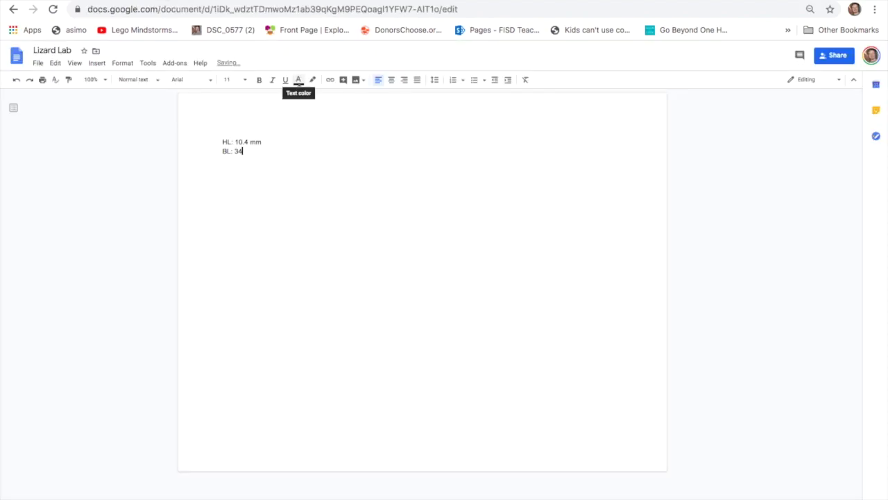
pyautogui.write('.0 mm')
pyautogui.hotkey('ctrl', 'shift', 'Tab')
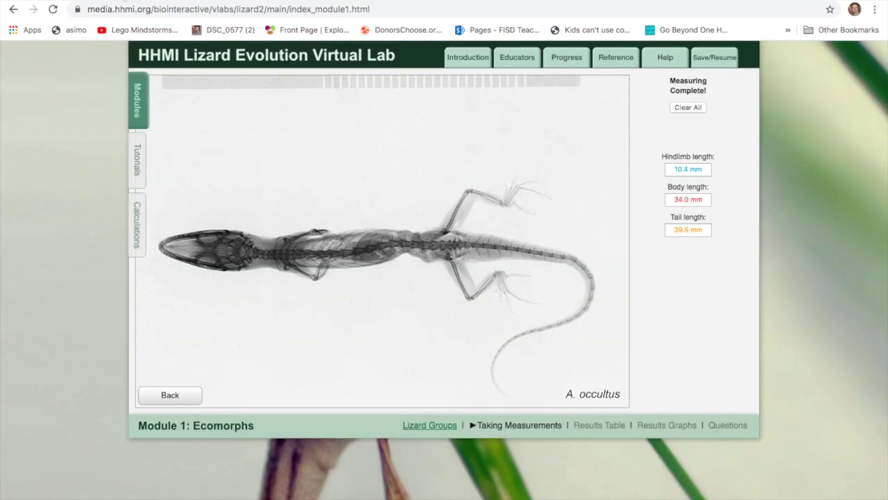
pyautogui.click(239, 2)
pyautogui.press('Return')
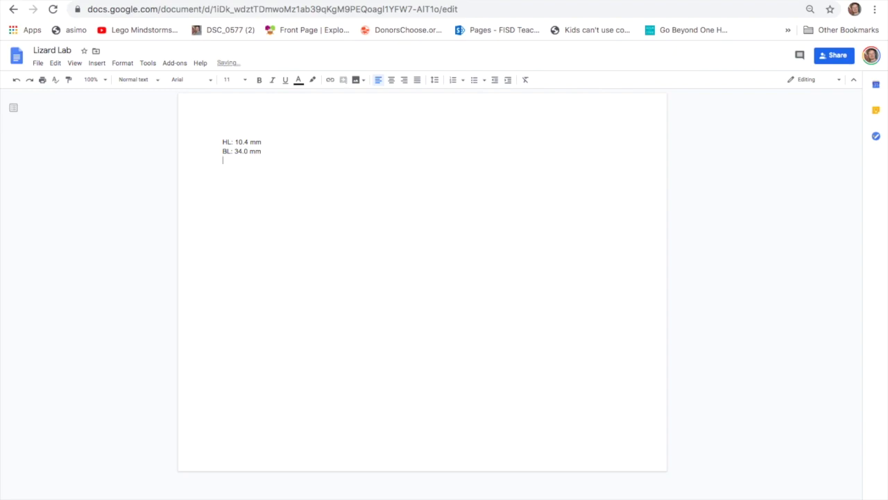
# - Begin the tail-length line with 'T' and place the cursor above the measurements
pyautogui.write('TL:')
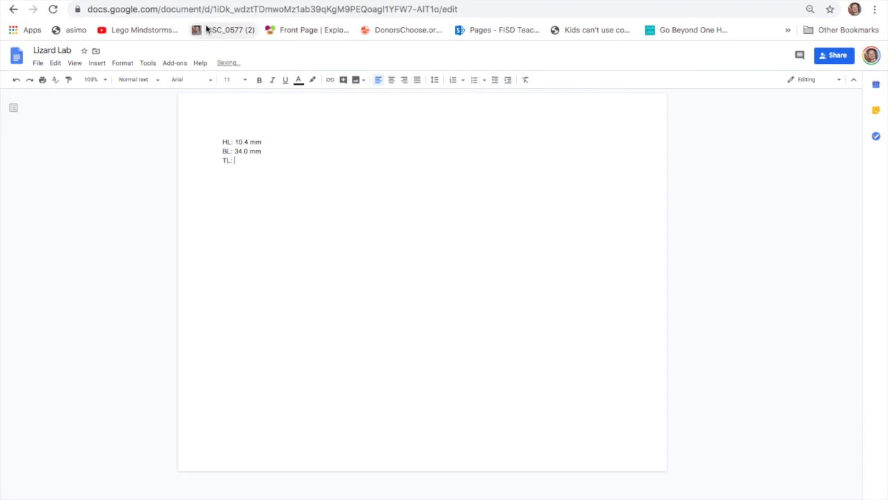
pyautogui.hotkey('ctrl', 'Tab')
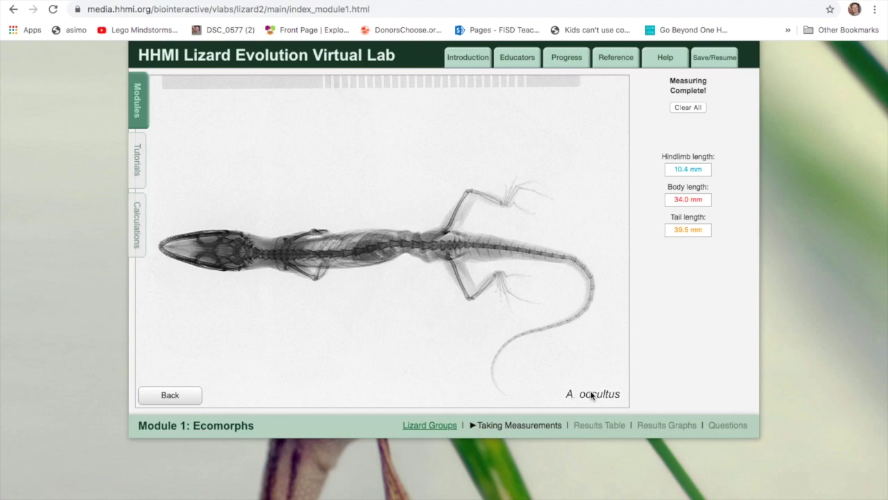
pyautogui.hotkey('ctrl', 'Tab')
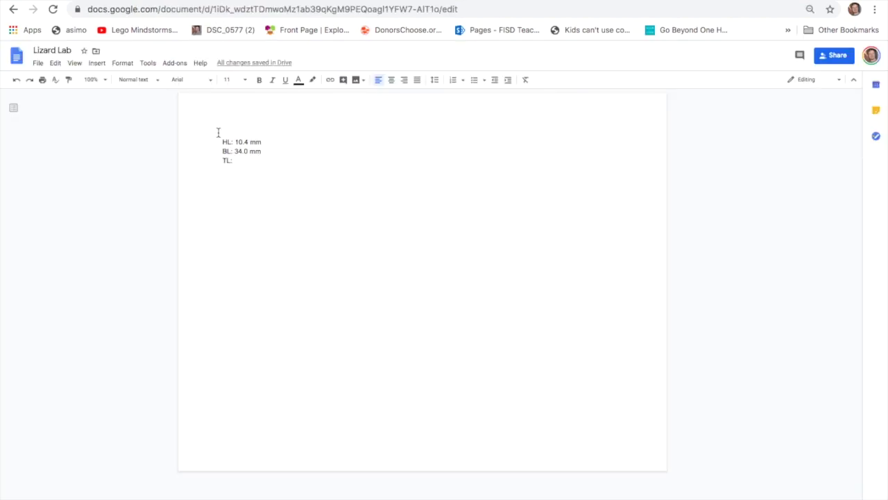
pyautogui.click(223, 141)
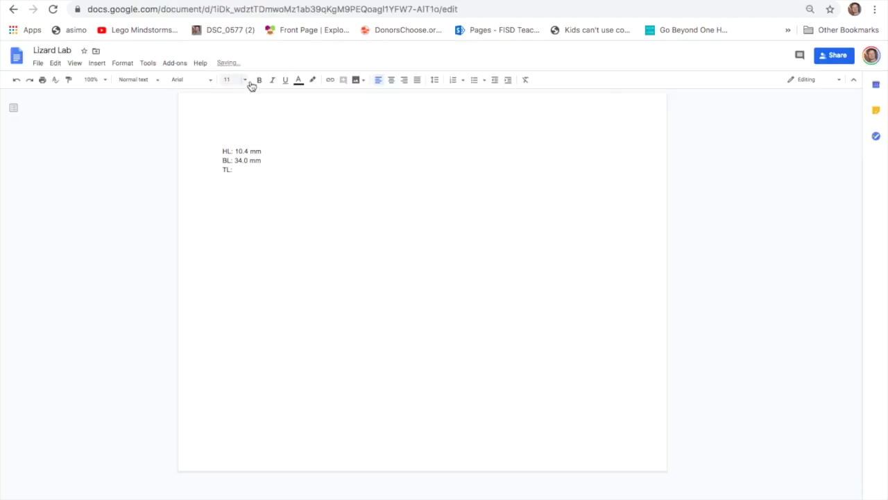
# - Add the italic heading 'Anolis occultis' above the measurements
pyautogui.click(273, 81)
pyautogui.write('Anolis occultis')
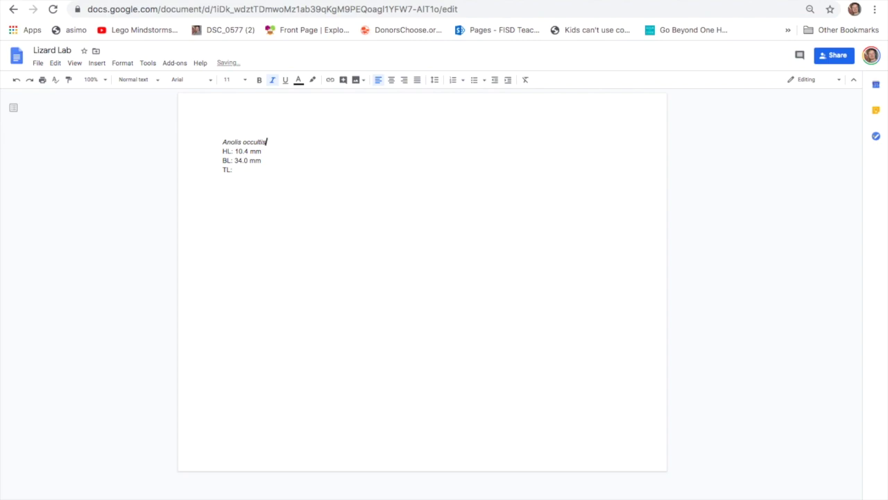
pyautogui.click(248, 173)
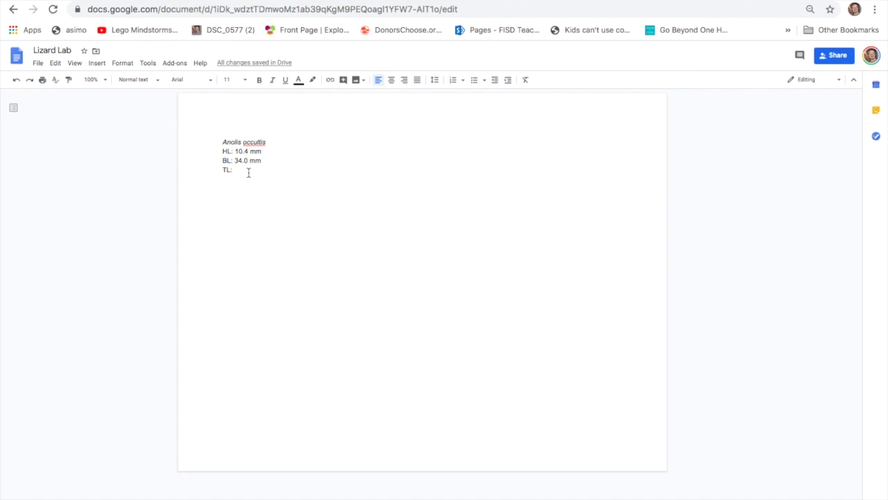
pyautogui.click(90, 0)
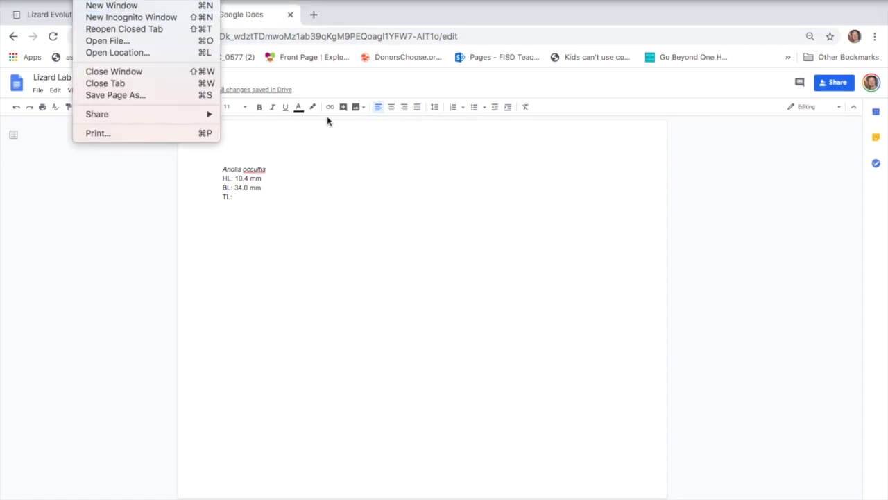
pyautogui.click(327, 144)
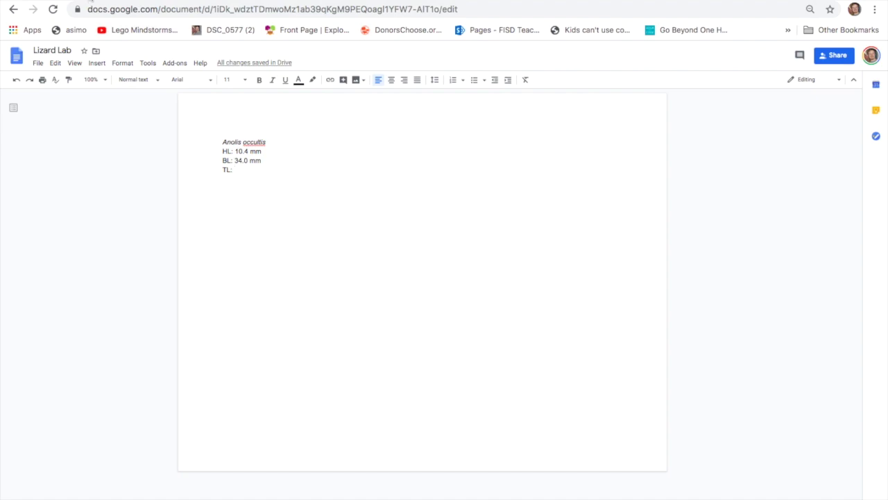
# - Enter 39.5 mm after 'TL:' and leave a blank line below it
pyautogui.hotkey('ctrl', 'Tab')
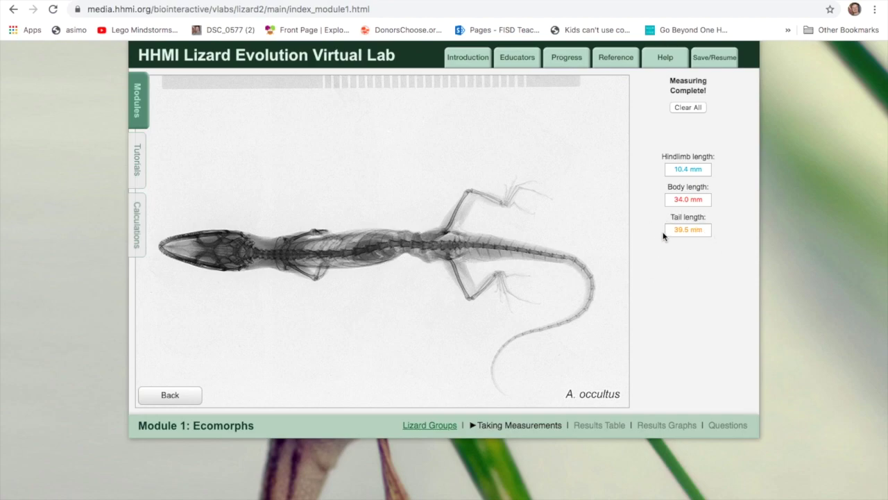
pyautogui.click(248, 1)
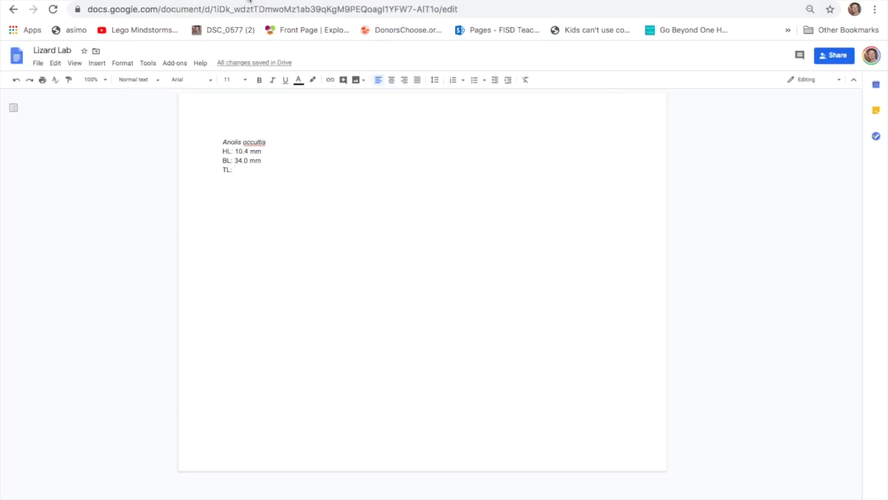
pyautogui.hotkey('ctrl', 'Tab')
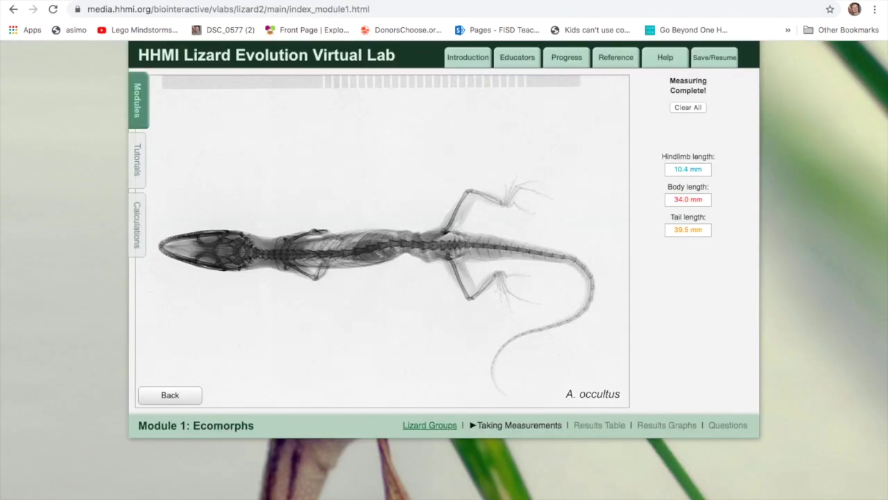
pyautogui.click(209, 2)
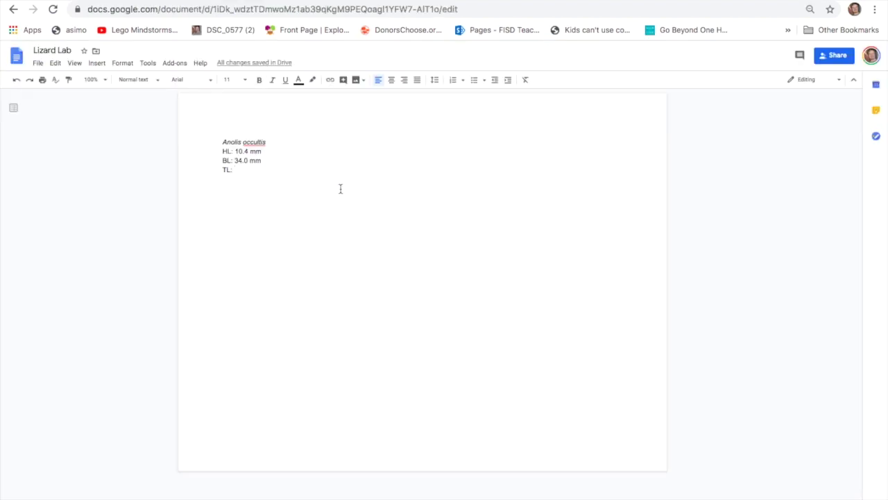
pyautogui.write('39.5 mm')
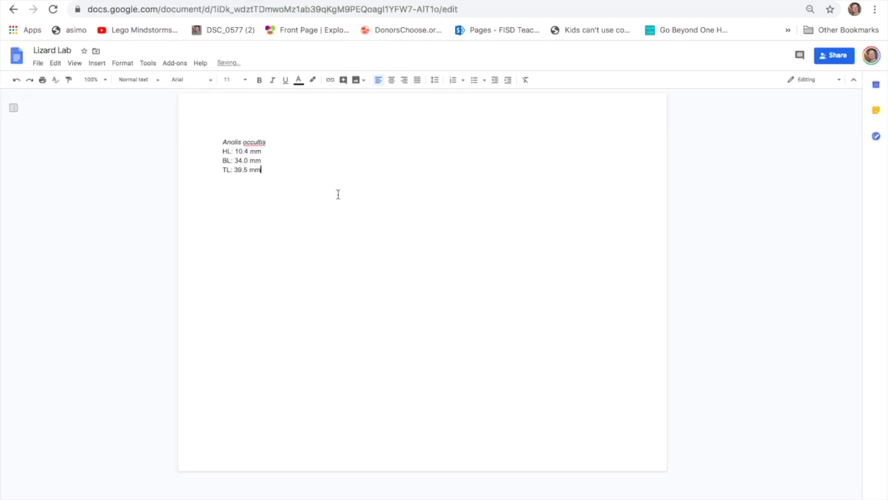
pyautogui.press('Return')
pyautogui.press('Return')
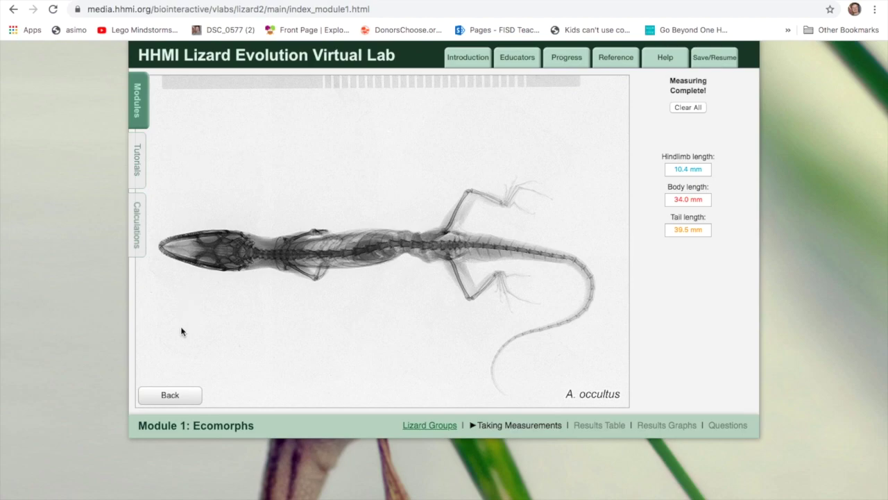
# - Go back to the species grid and open the A. cybotes X-ray
pyautogui.click(176, 395)
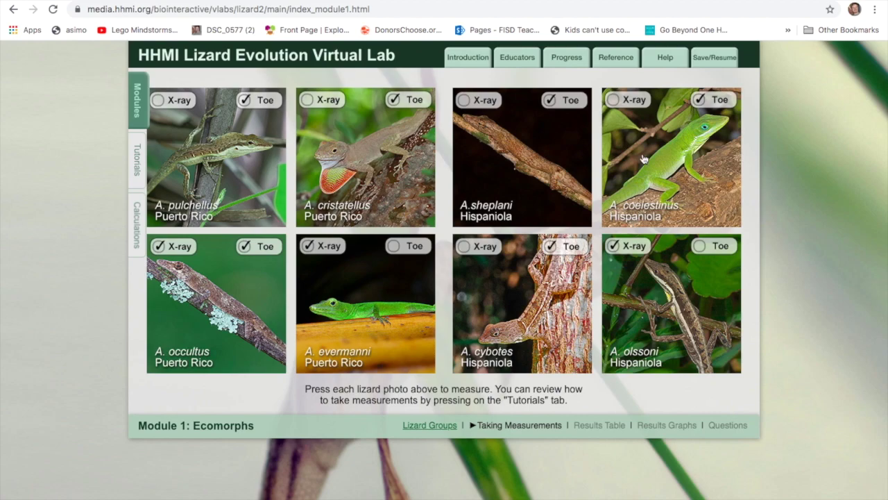
pyautogui.click(524, 252)
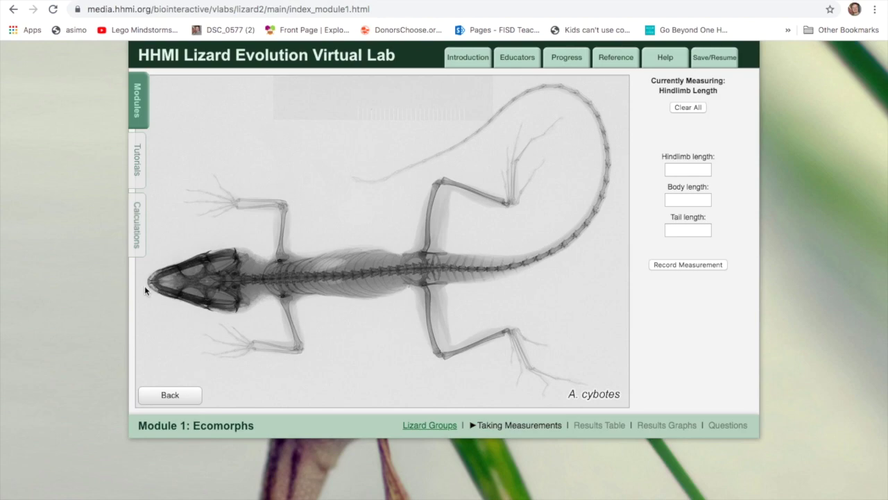
# - Mark the A. cybotes hip, knee and foot, clearing a stray snout point, and record 33.3 mm
pyautogui.click(687, 170)
pyautogui.click(147, 278)
pyautogui.click(687, 133)
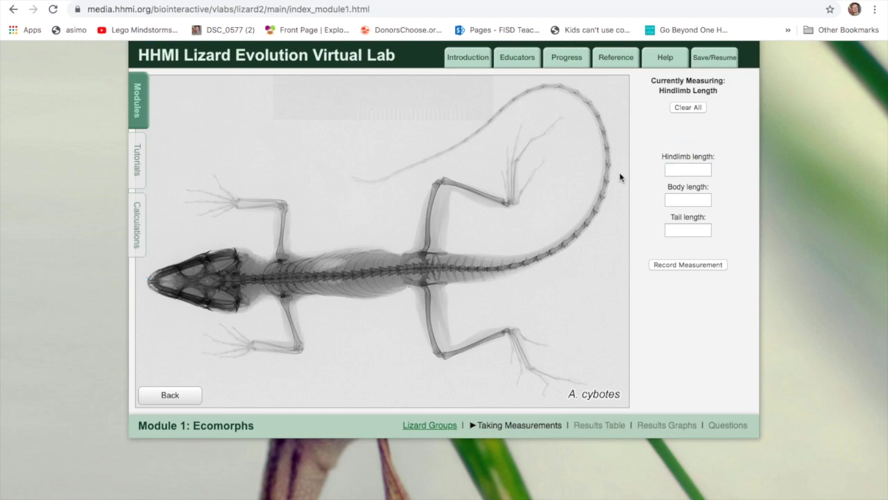
pyautogui.click(423, 254)
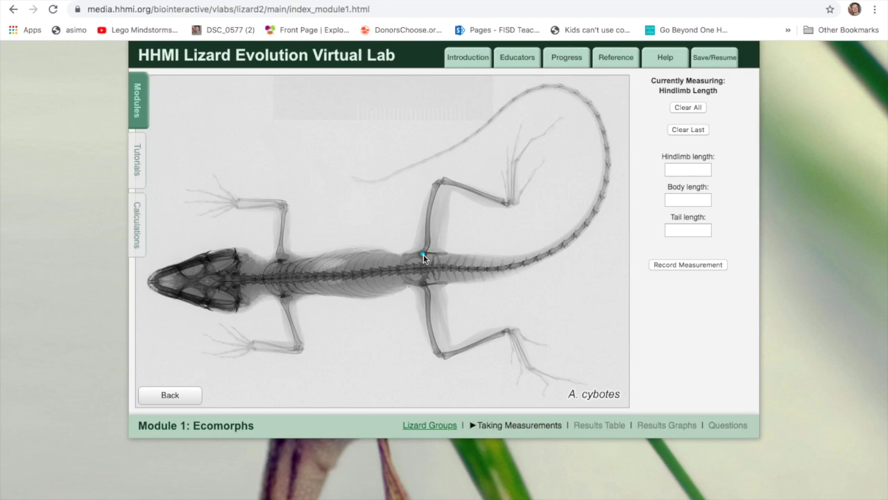
pyautogui.click(438, 182)
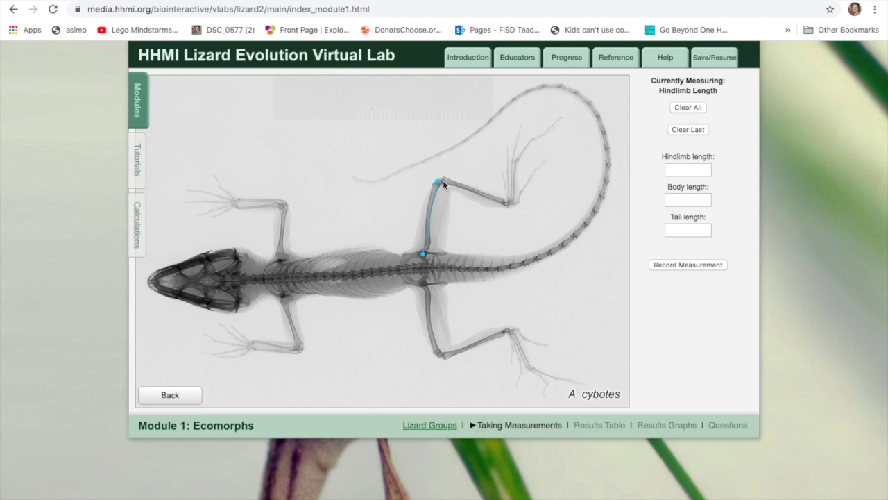
pyautogui.click(506, 203)
pyautogui.click(683, 266)
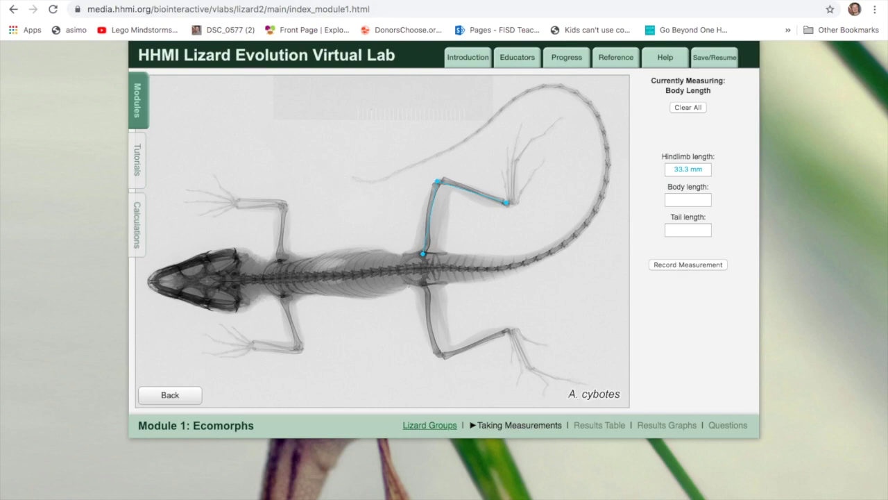
pyautogui.hotkey('ctrl', 'Tab')
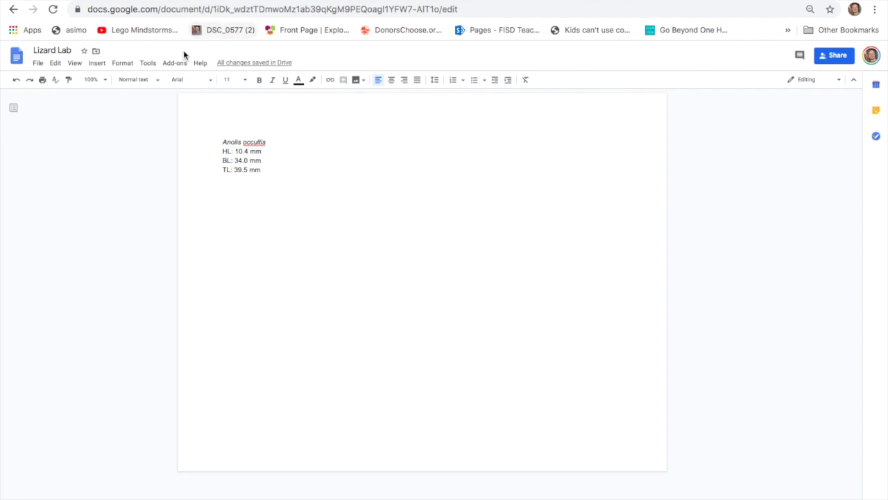
# - Add the italic heading 'Anolis cybotes', then turn italics off for the next line
pyautogui.click(272, 80)
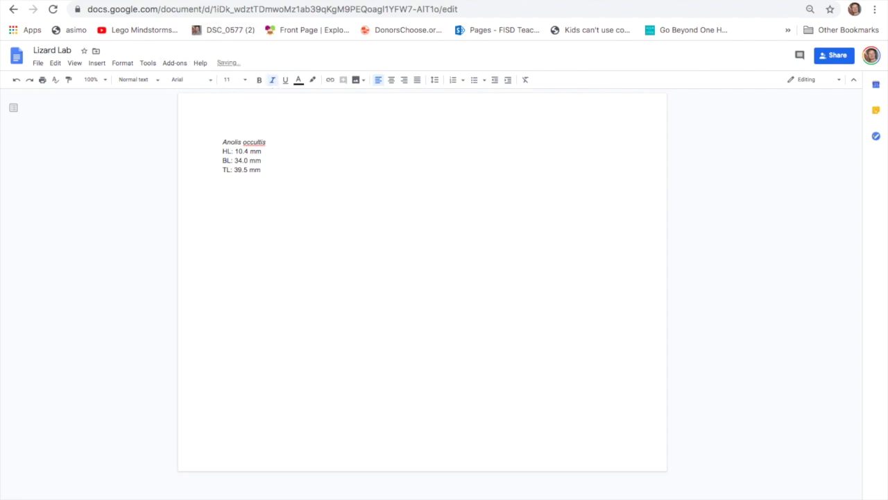
pyautogui.write('Anolis cybotes')
pyautogui.press('Return')
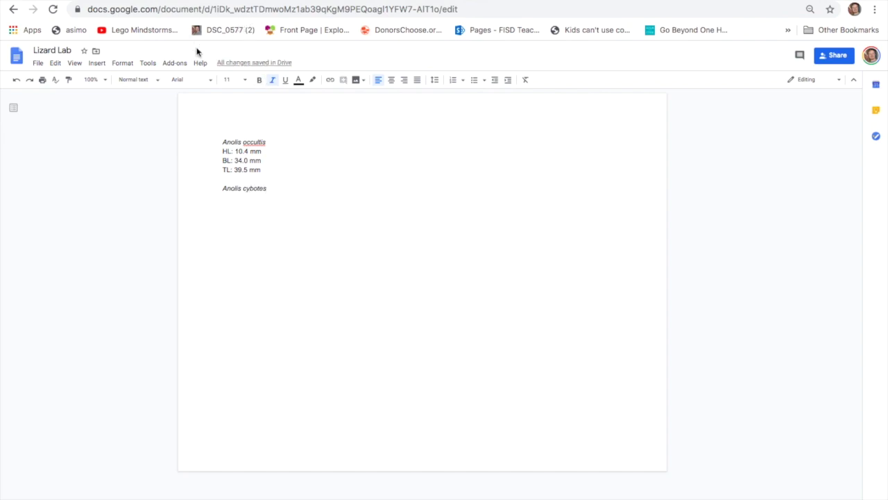
pyautogui.click(272, 80)
# - Enter 'HL: 33.3 mm' below the heading and return to the A. cybotes x-ray
pyautogui.write('H')
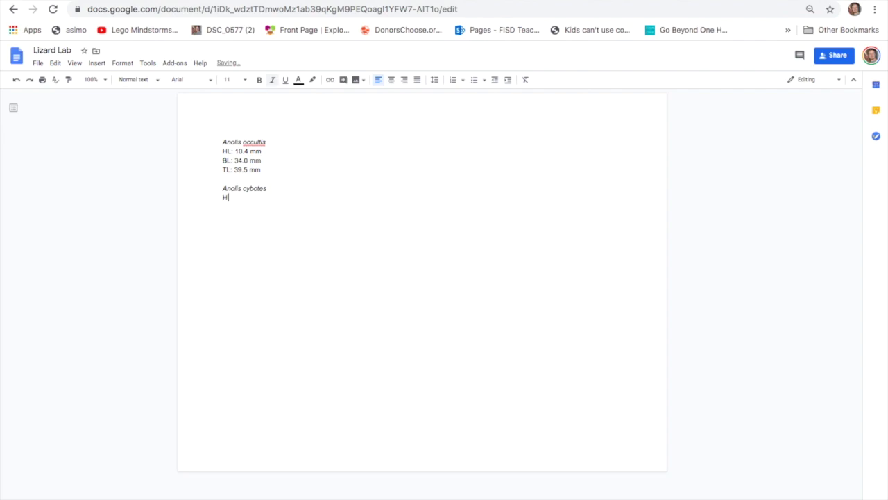
pyautogui.write('L:')
pyautogui.moveTo(139, 2)
pyautogui.click(115, 20)
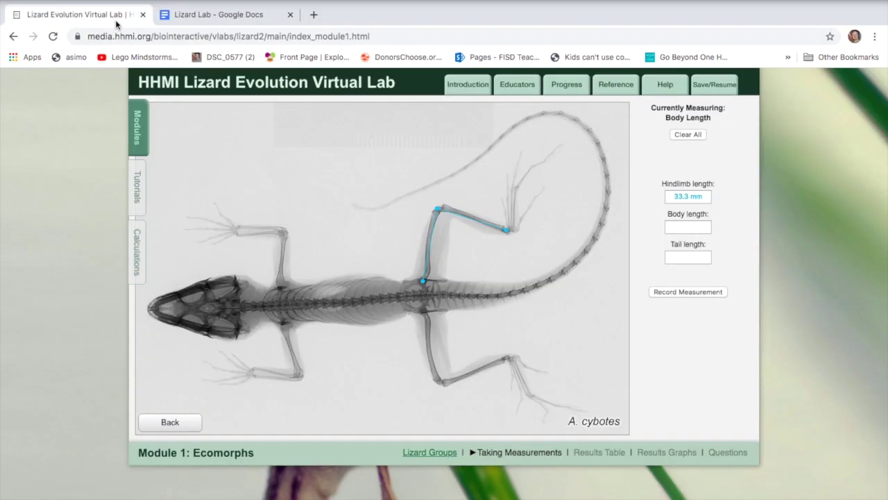
pyautogui.click(245, 20)
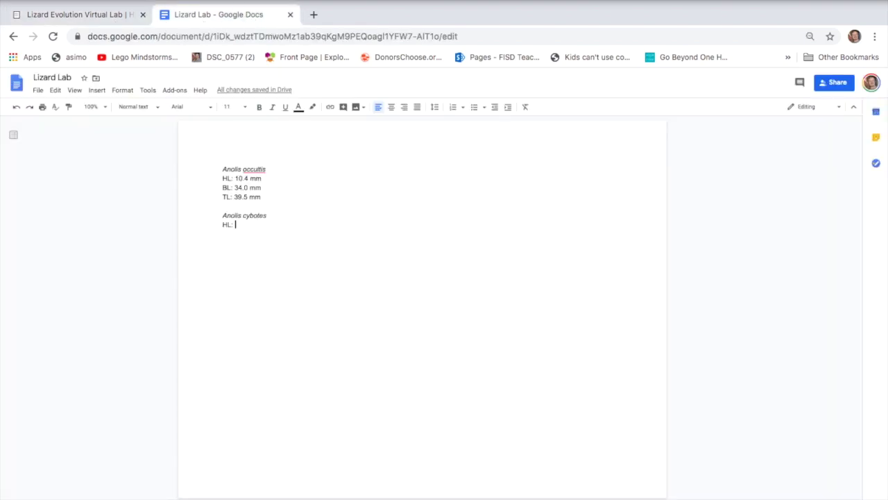
pyautogui.write('33.3')
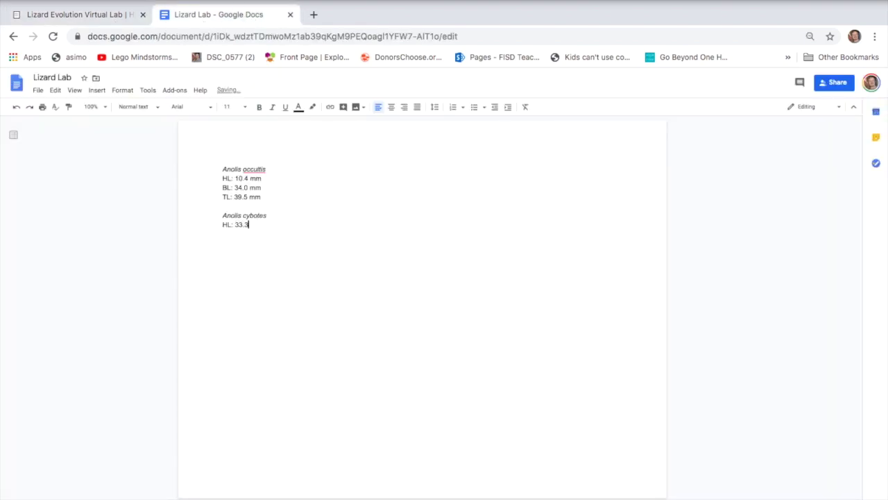
pyautogui.write(' mm')
pyautogui.press('Return')
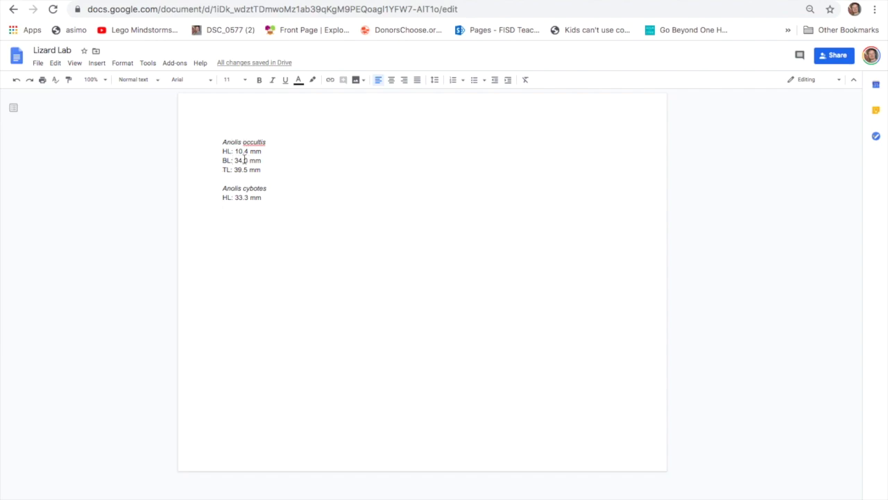
pyautogui.click(113, 1)
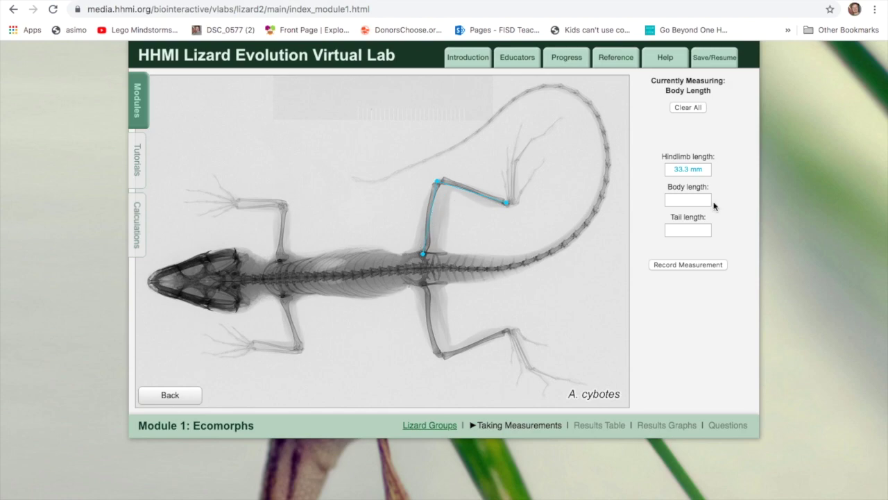
# - Trace the A. cybotes body from snout along the spine to the hips and record 65.4 mm
pyautogui.click(692, 200)
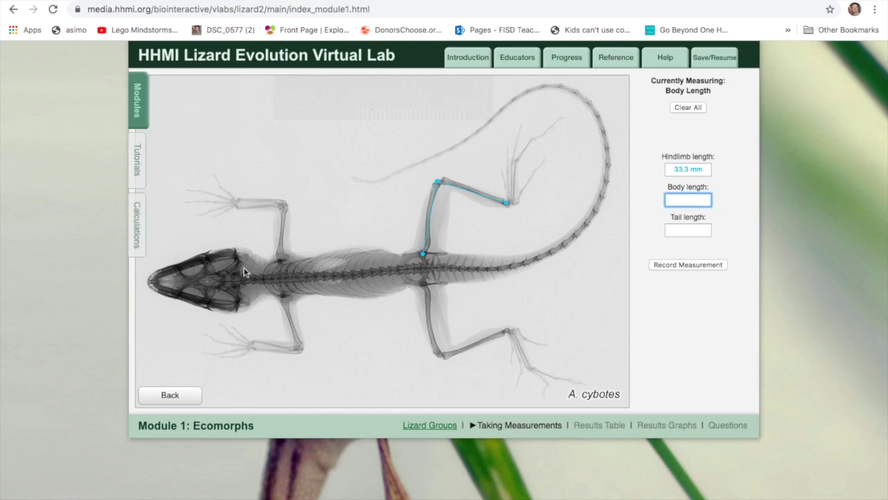
pyautogui.click(148, 282)
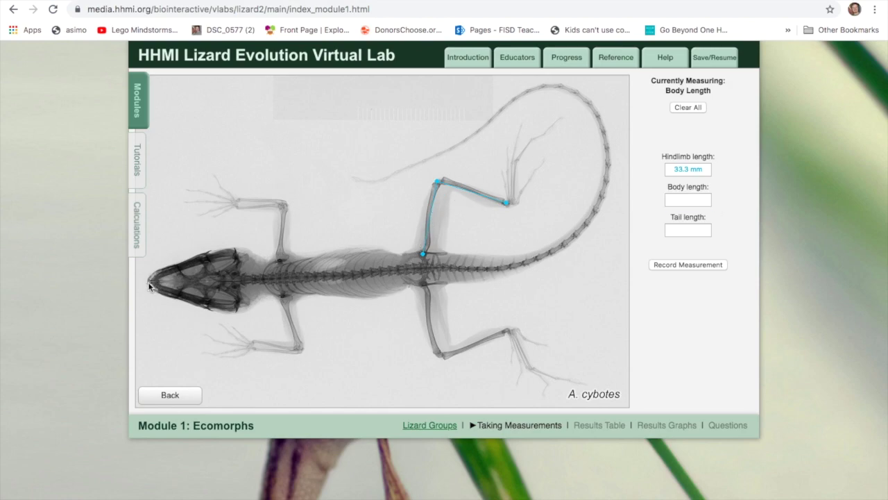
pyautogui.click(241, 278)
pyautogui.click(285, 278)
pyautogui.click(327, 273)
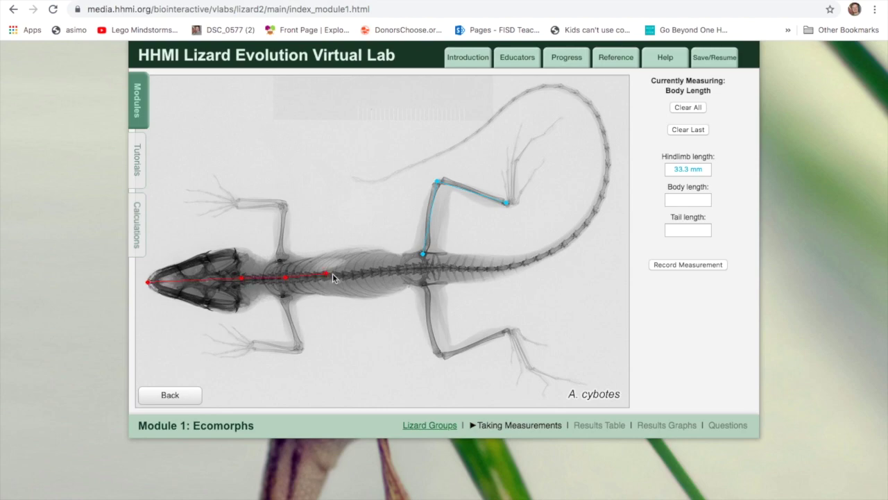
pyautogui.click(353, 272)
pyautogui.click(376, 271)
pyautogui.click(400, 269)
pyautogui.click(435, 268)
pyautogui.click(684, 267)
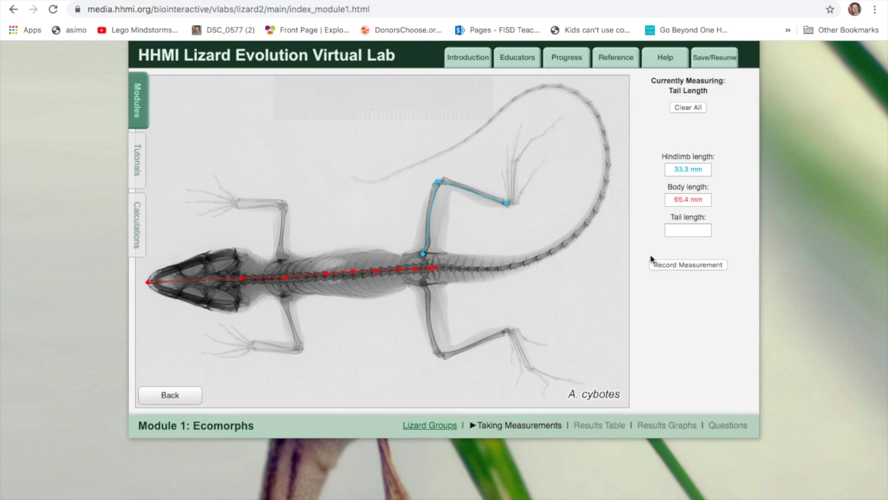
pyautogui.click(438, 269)
# - Trace the A. cybotes tail from the hips up along its curve
pyautogui.click(487, 269)
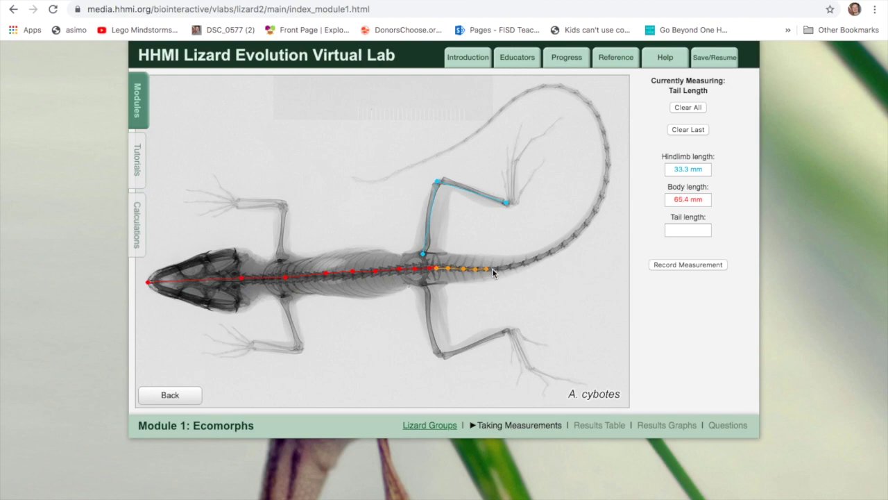
pyautogui.click(523, 261)
pyautogui.click(537, 257)
pyautogui.click(601, 197)
pyautogui.click(608, 166)
pyautogui.click(607, 153)
pyautogui.click(605, 140)
pyautogui.click(601, 125)
pyautogui.click(594, 112)
pyautogui.click(588, 104)
# - Follow the tail around its top bend to the tip and record 127.3 mm
pyautogui.click(583, 100)
pyautogui.click(576, 95)
pyautogui.click(569, 91)
pyautogui.click(561, 89)
pyautogui.click(556, 87)
pyautogui.click(493, 119)
pyautogui.click(477, 127)
pyautogui.click(467, 133)
pyautogui.click(458, 139)
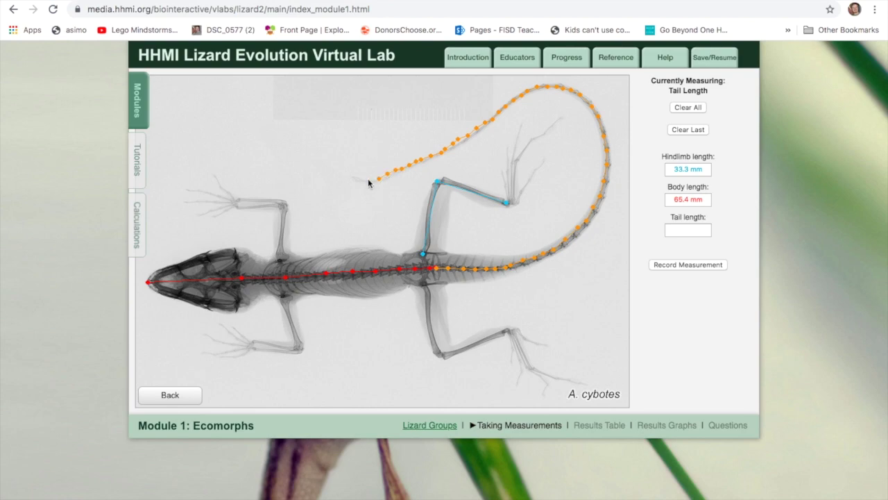
pyautogui.click(351, 177)
pyautogui.click(697, 266)
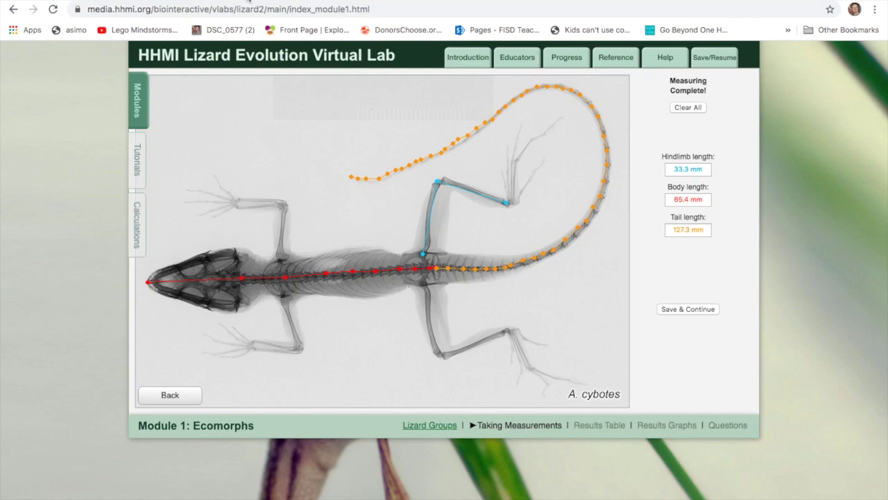
# - Keep the A. cybotes measurements and save them, returning to the lizard grid
pyautogui.click(170, 397)
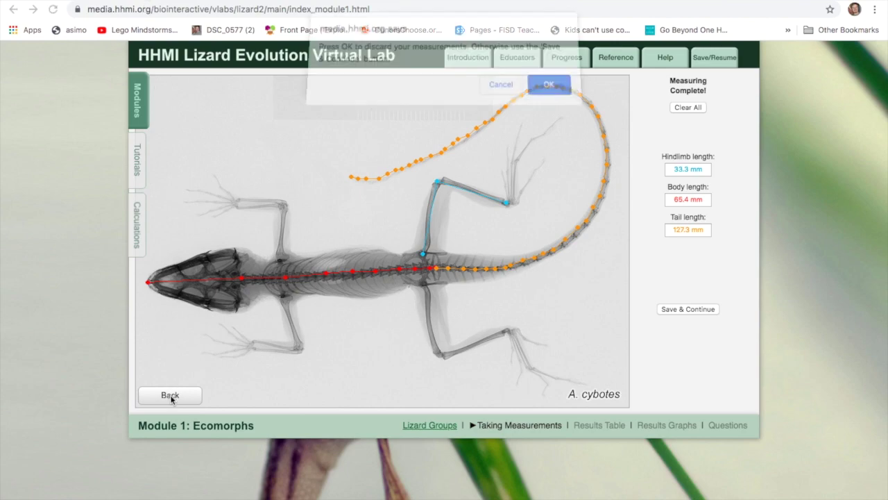
pyautogui.click(514, 95)
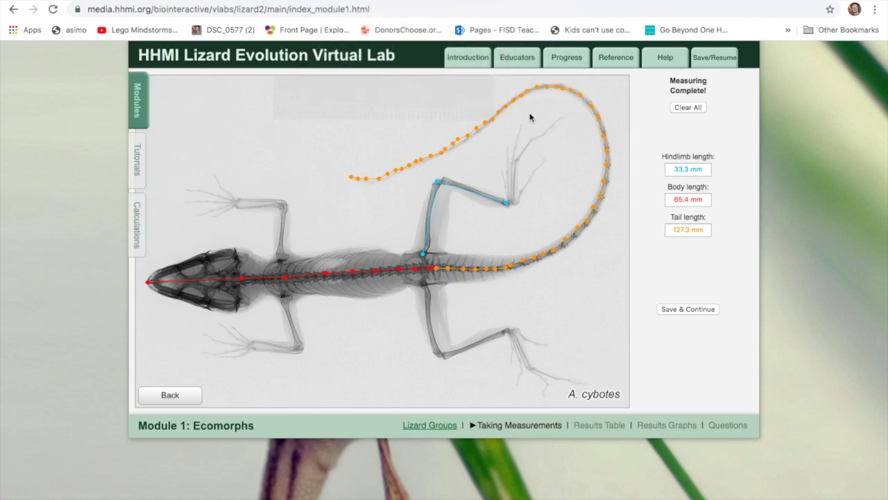
pyautogui.click(685, 310)
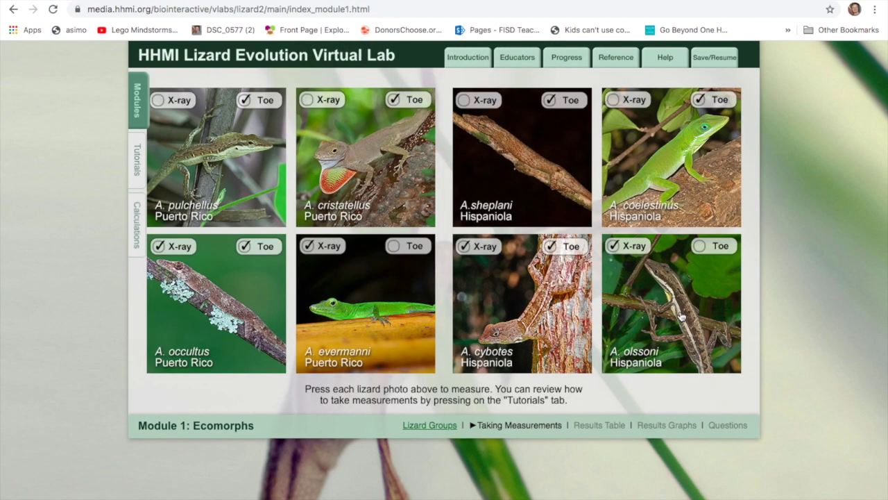
# - Open and close the A. sheplani, A. pulchellus, A. cristatellus and A. coelestinus x-rays
pyautogui.click(544, 182)
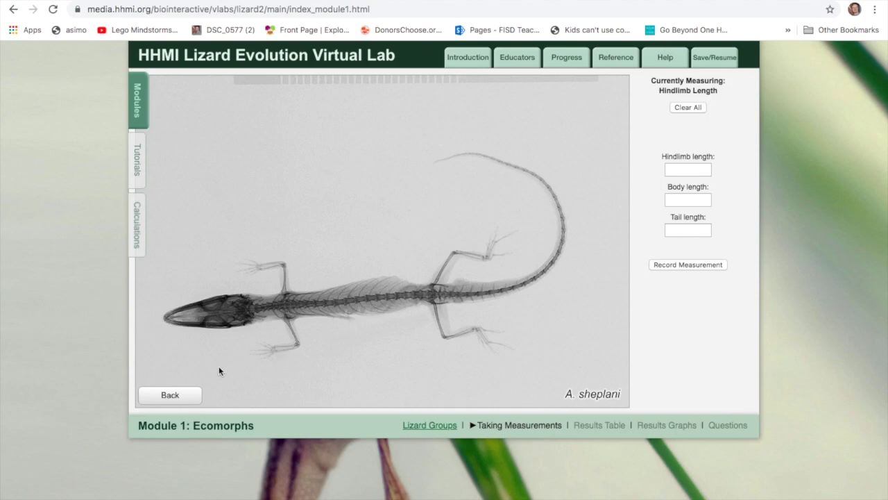
pyautogui.click(186, 395)
pyautogui.click(550, 91)
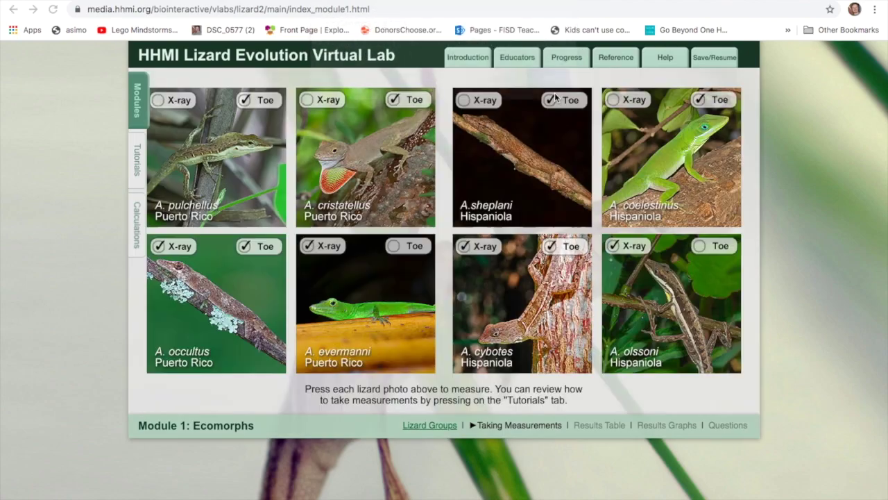
pyautogui.click(226, 154)
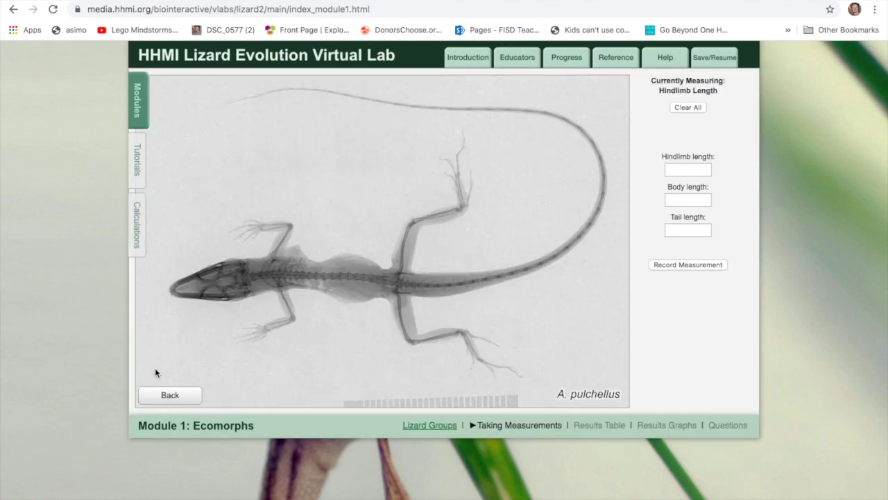
pyautogui.click(168, 395)
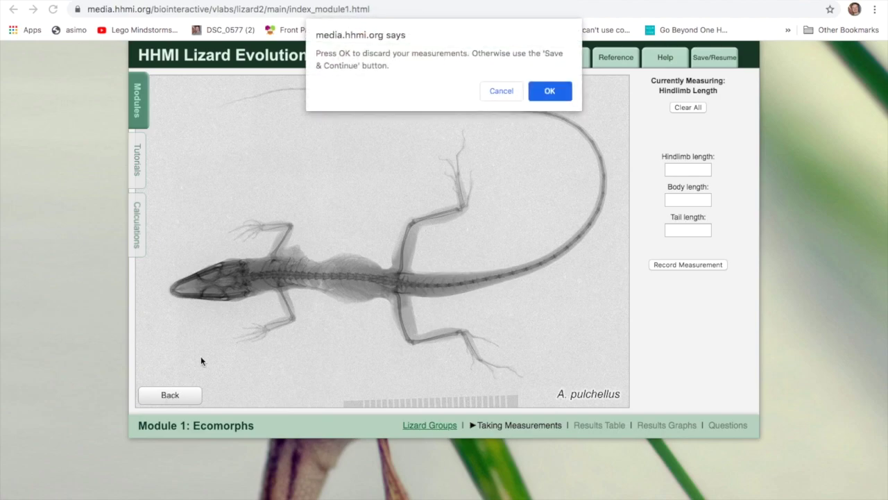
pyautogui.click(549, 91)
pyautogui.click(359, 127)
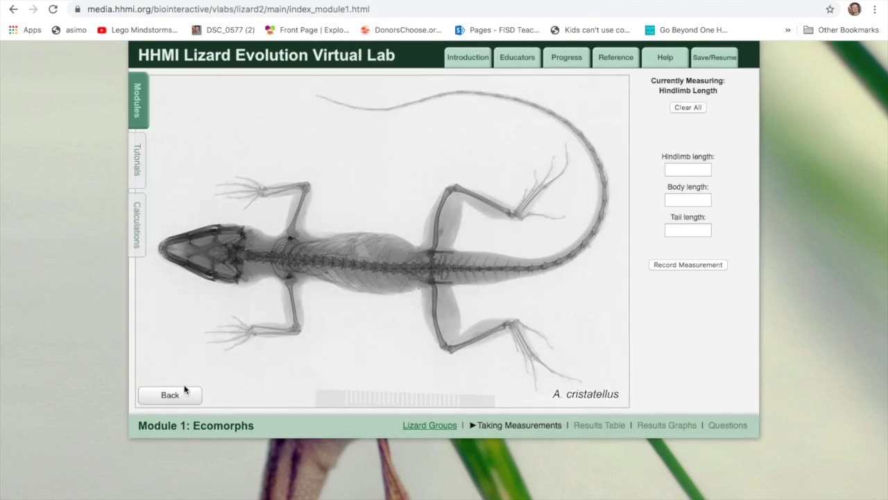
pyautogui.click(180, 397)
pyautogui.click(549, 90)
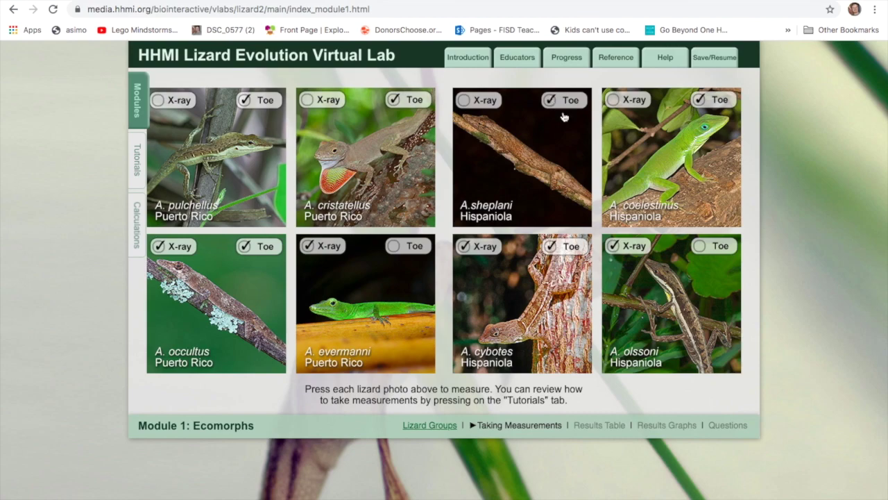
pyautogui.click(679, 181)
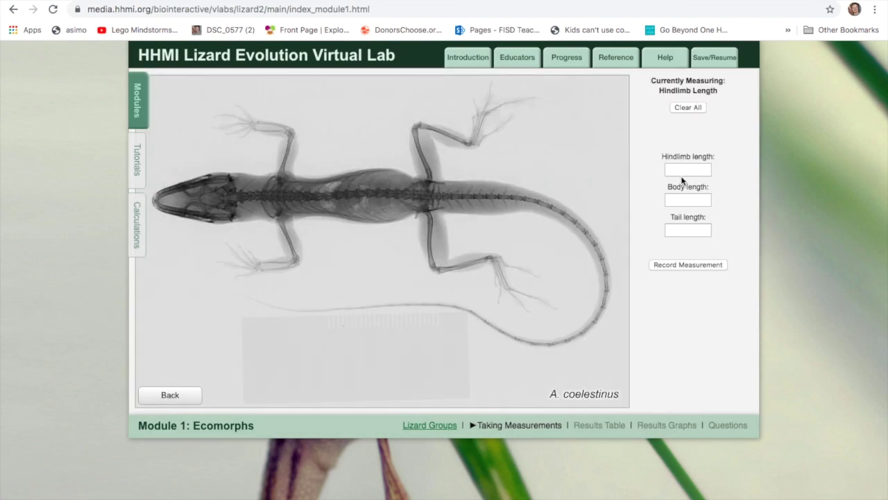
pyautogui.click(181, 397)
pyautogui.click(550, 96)
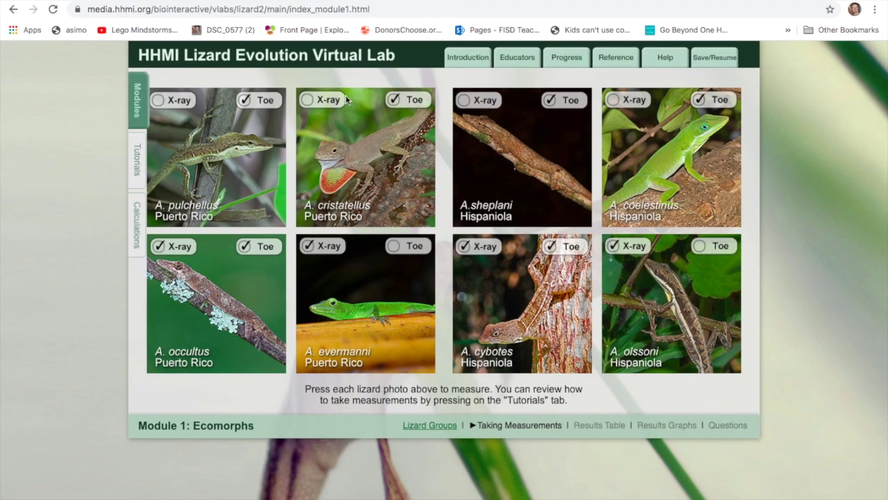
# - Bring up the saved A. cybotes measurements in the lab
pyautogui.hotkey('ctrl', 'Tab')
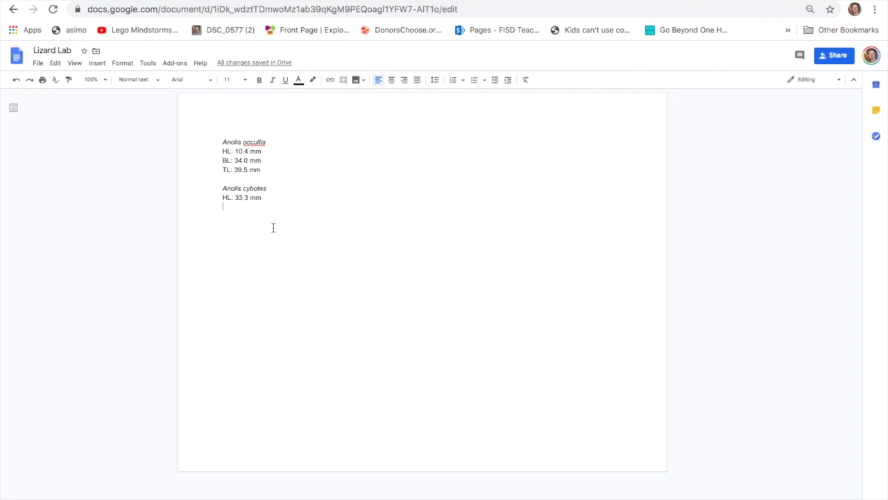
pyautogui.hotkey('ctrl', 'Tab')
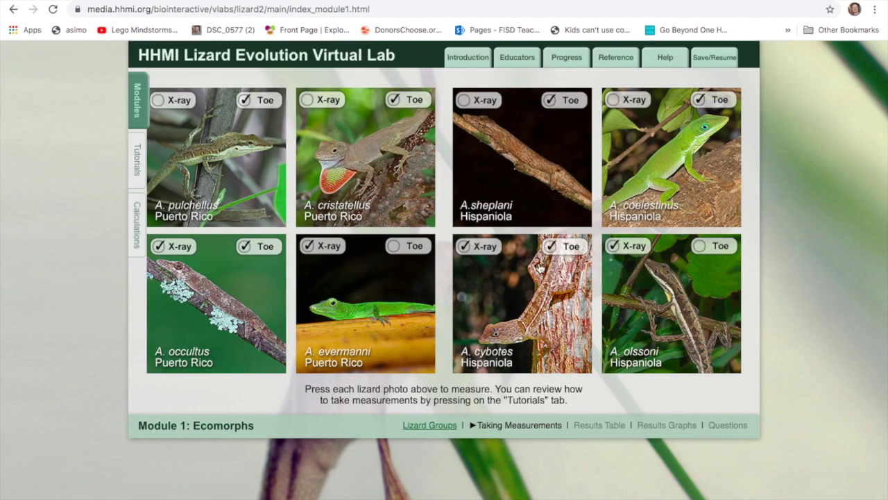
pyautogui.click(487, 320)
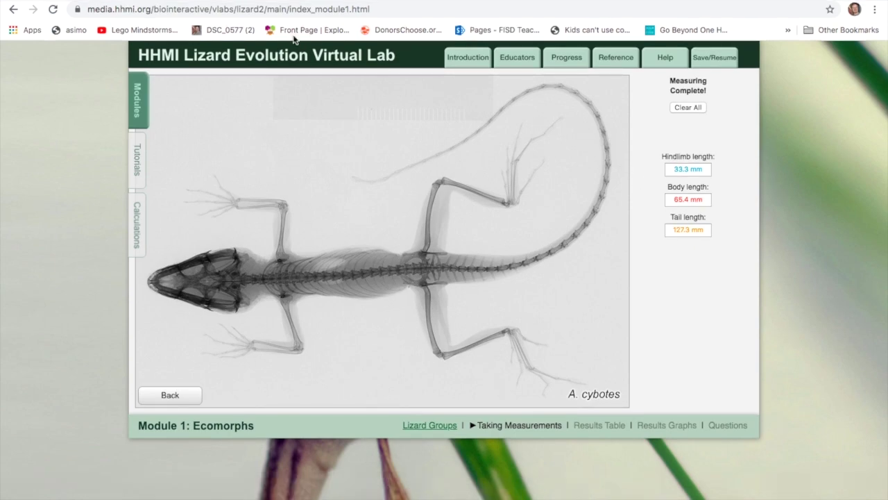
# - Add 'BL: 65.4 mm' and 'TL: 127.3 mm' lines under Anolis cybotes in the document
pyautogui.click(201, 3)
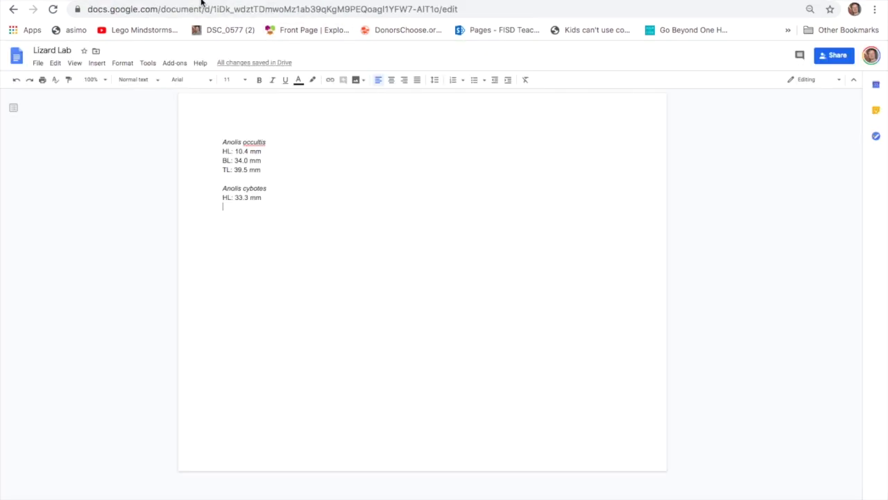
pyautogui.press('Return')
pyautogui.write('B')
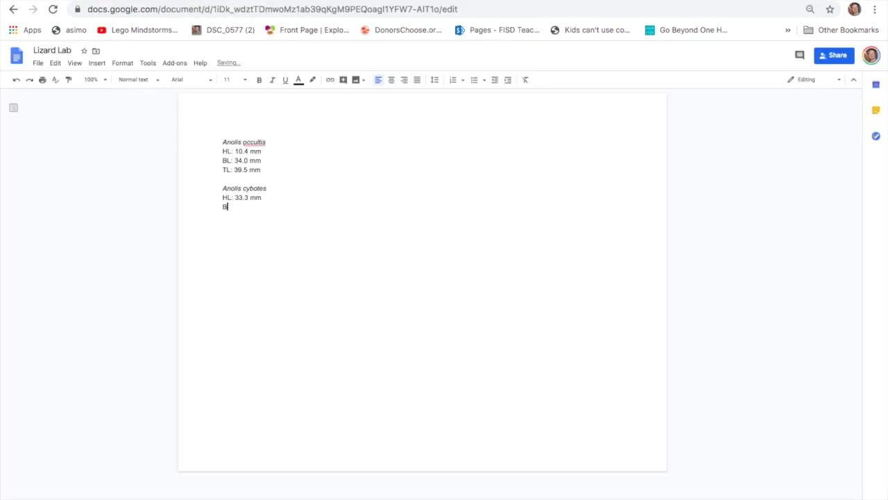
pyautogui.write('L:')
pyautogui.click(124, 3)
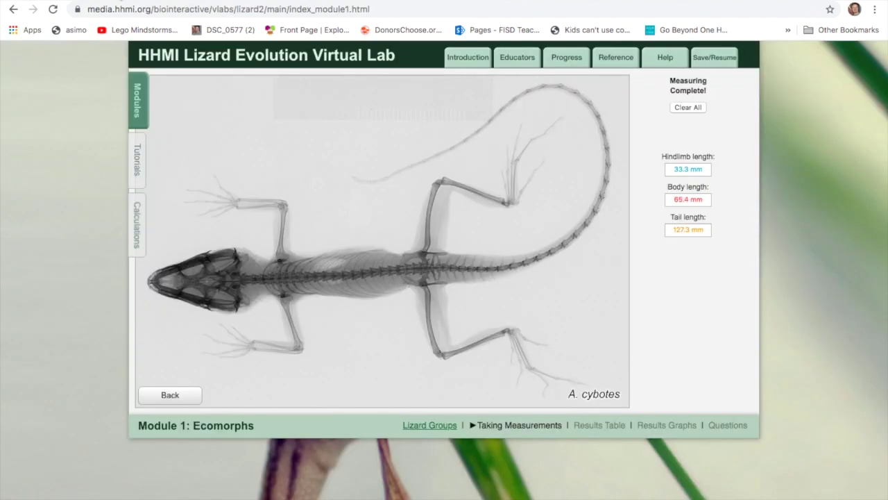
pyautogui.hotkey('ctrl', 'Tab')
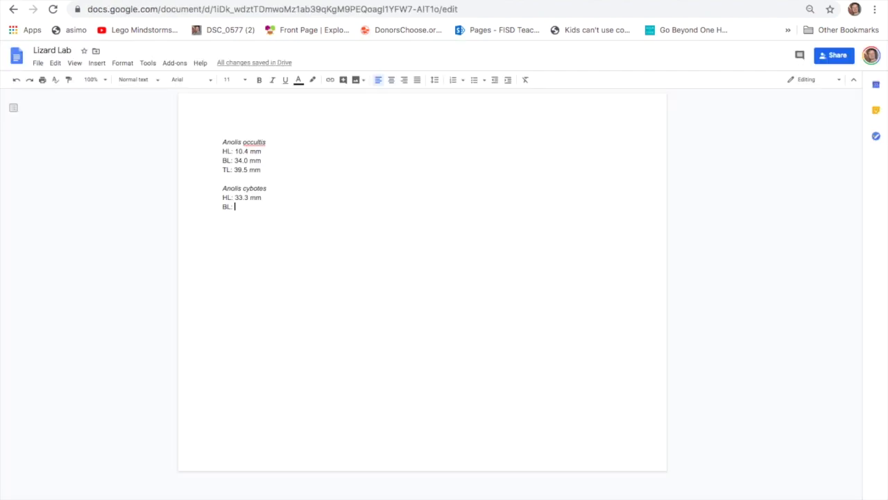
pyautogui.write('65.4')
pyautogui.hotkey('ctrl', 'Tab')
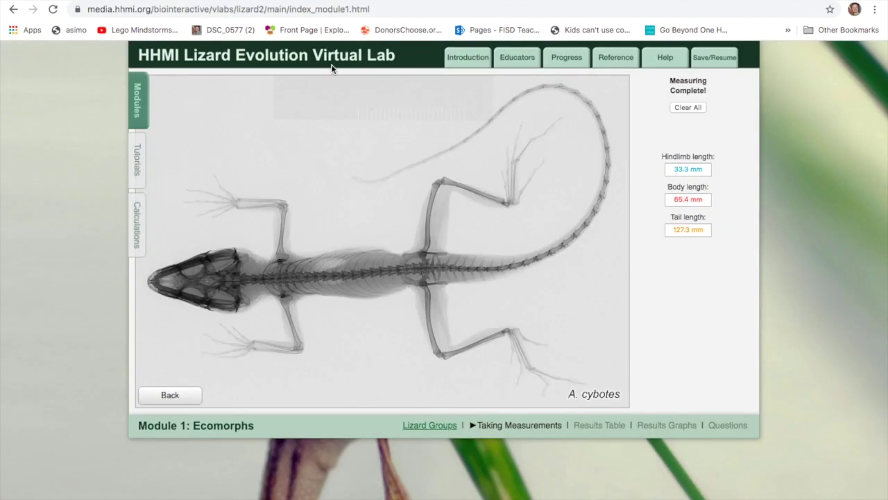
pyautogui.hotkey('ctrl', 'Tab')
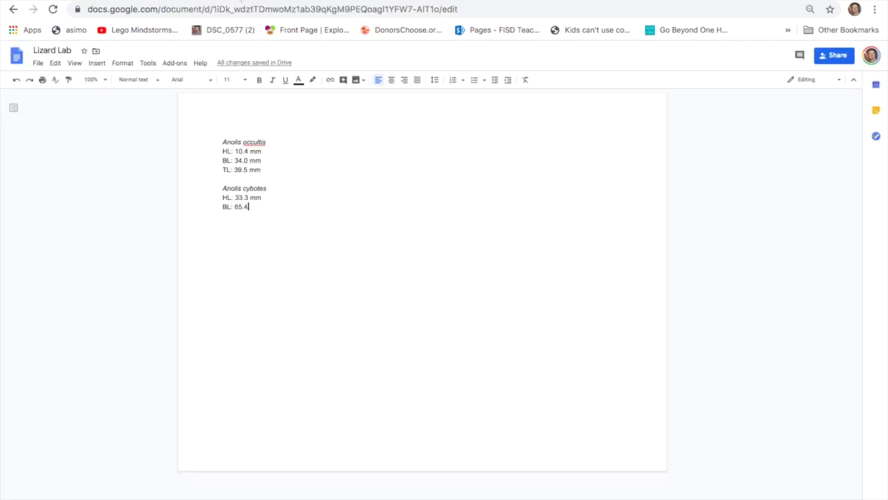
pyautogui.write('mm')
pyautogui.press('Return')
pyautogui.write('TL:')
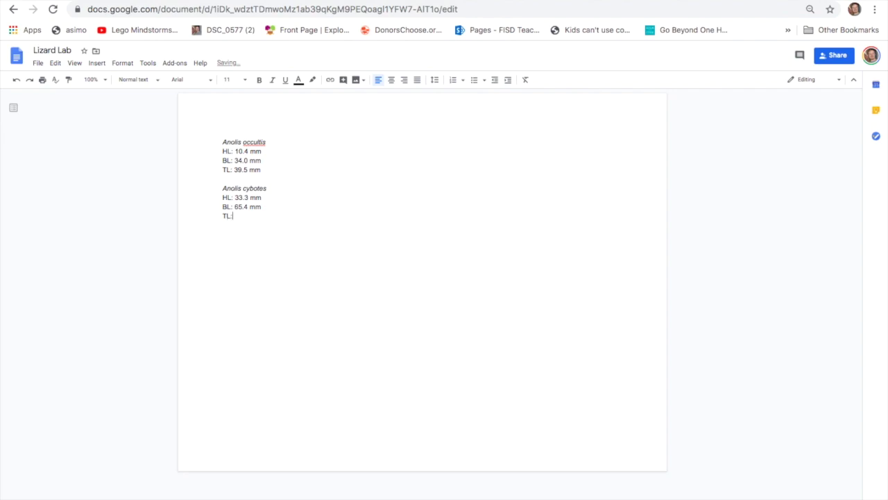
pyautogui.write(' 127.3 mm')
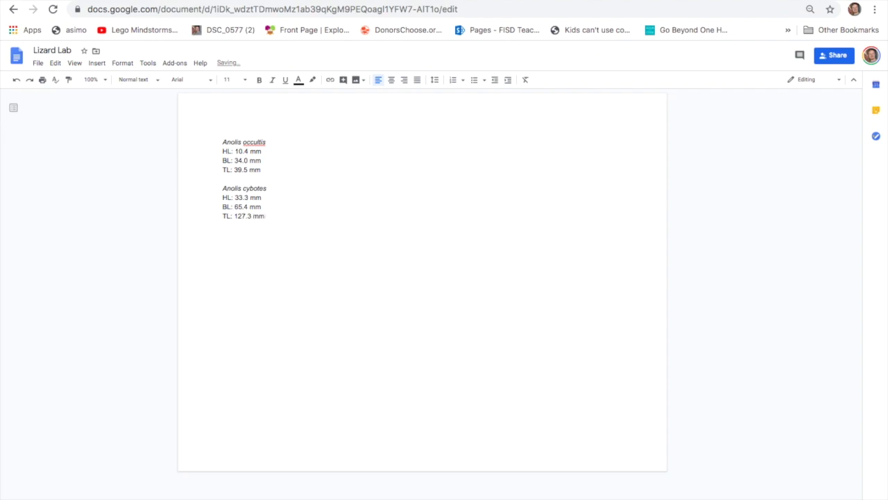